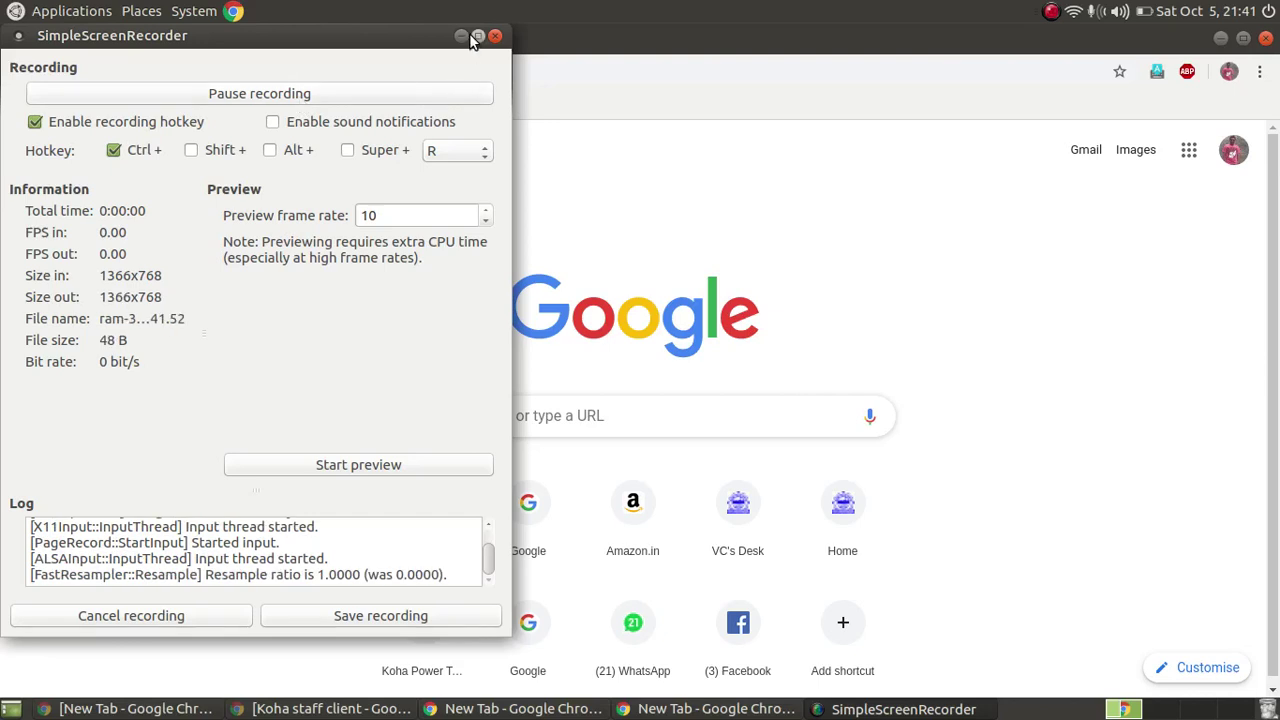
Step: Minimise the SimpleScreenRecorder window to reveal the Chrome new tab page
click(462, 36)
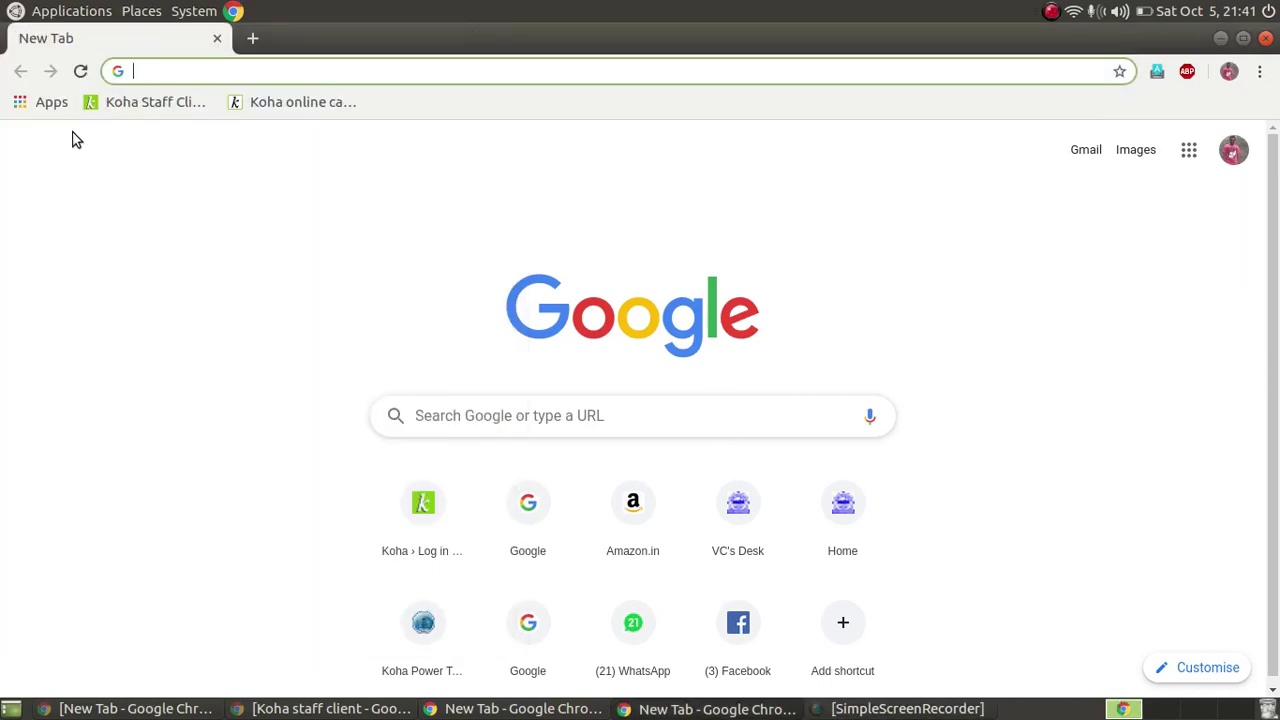
Step: Open the Koha Staff Client bookmark and go to Koha administration
click(127, 104)
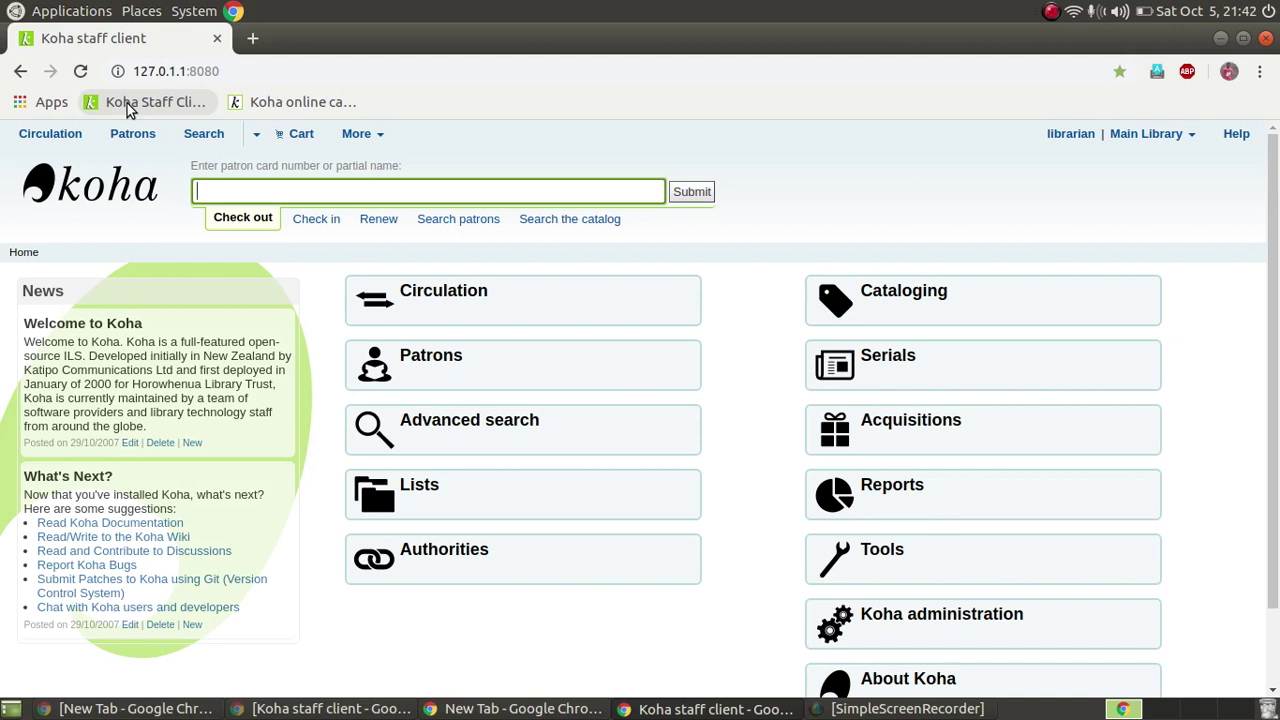
drag(1276, 380, 1276, 430)
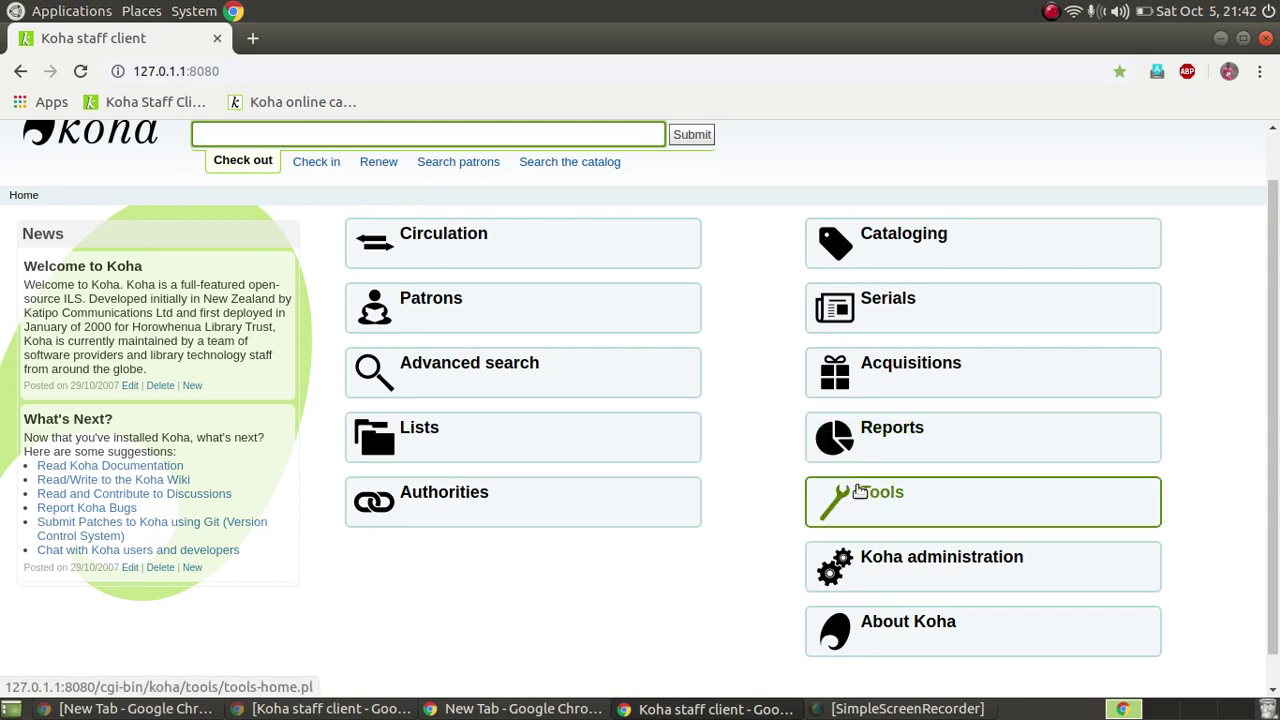
click(851, 570)
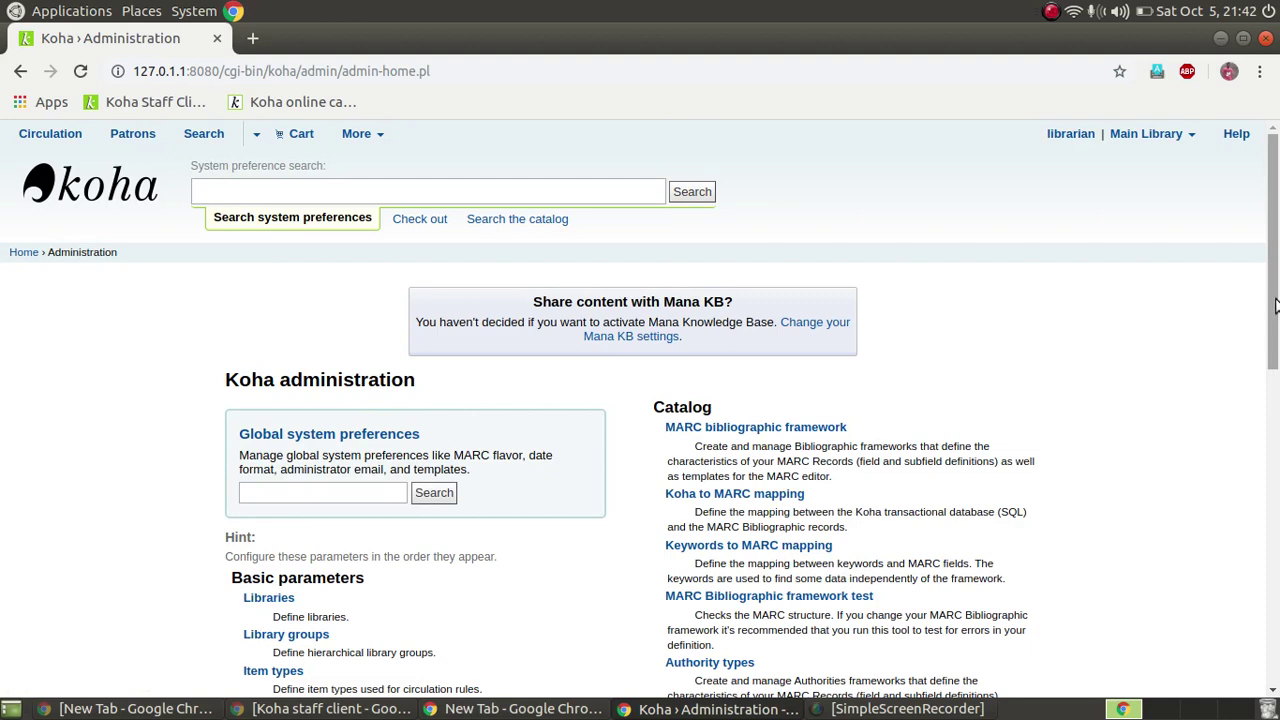
Step: Open Item types under Basic parameters on the administration page
scroll(1276, 380, down, 5)
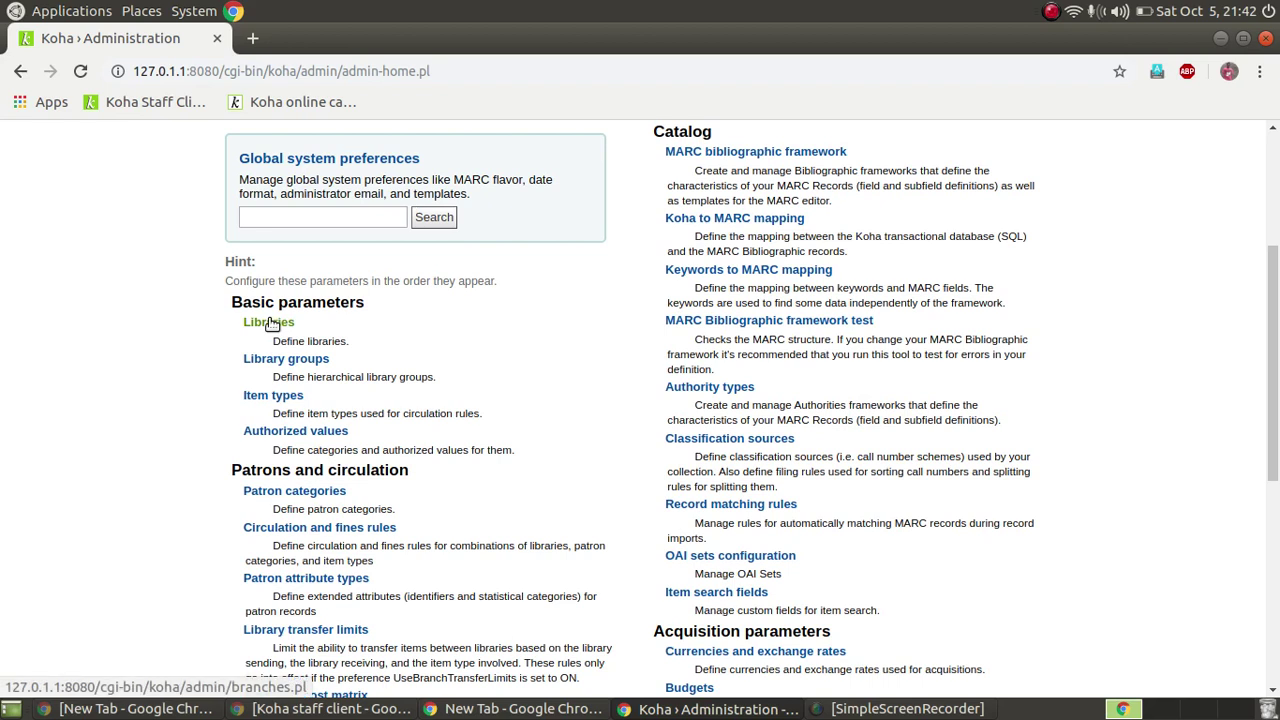
click(266, 399)
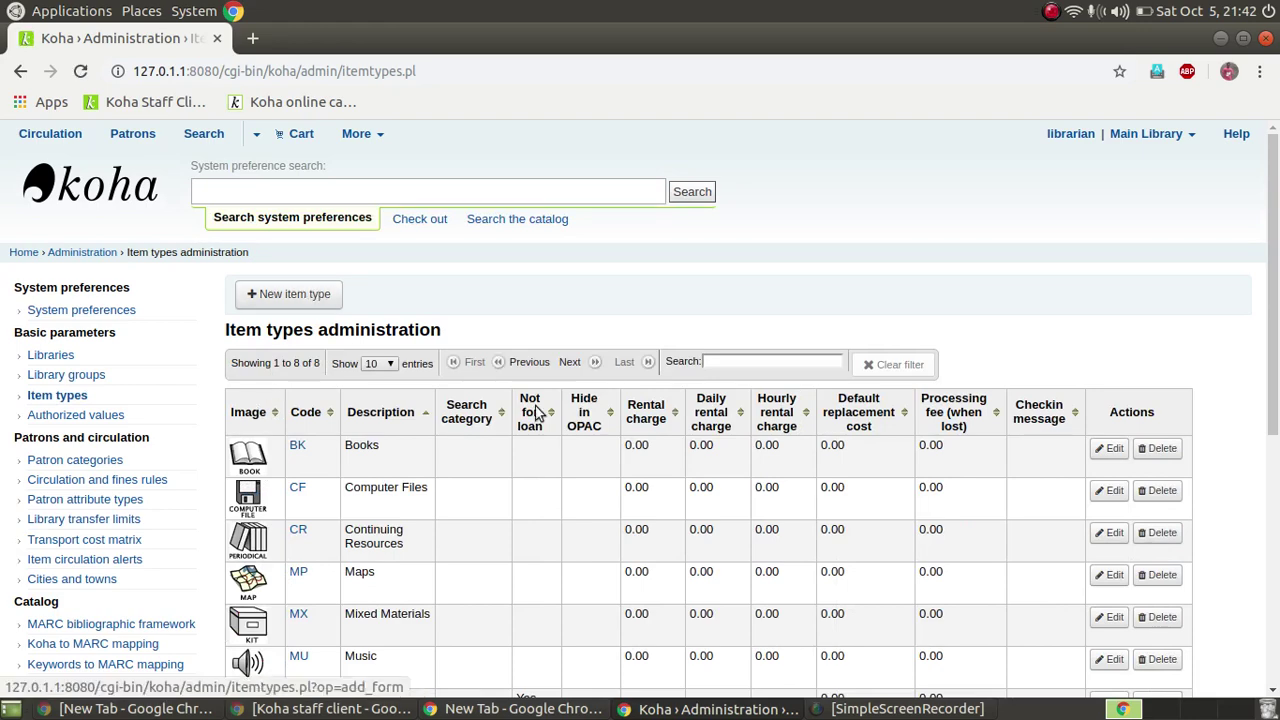
Step: Start a new item type from the Item types administration page
drag(1275, 300, 1276, 390)
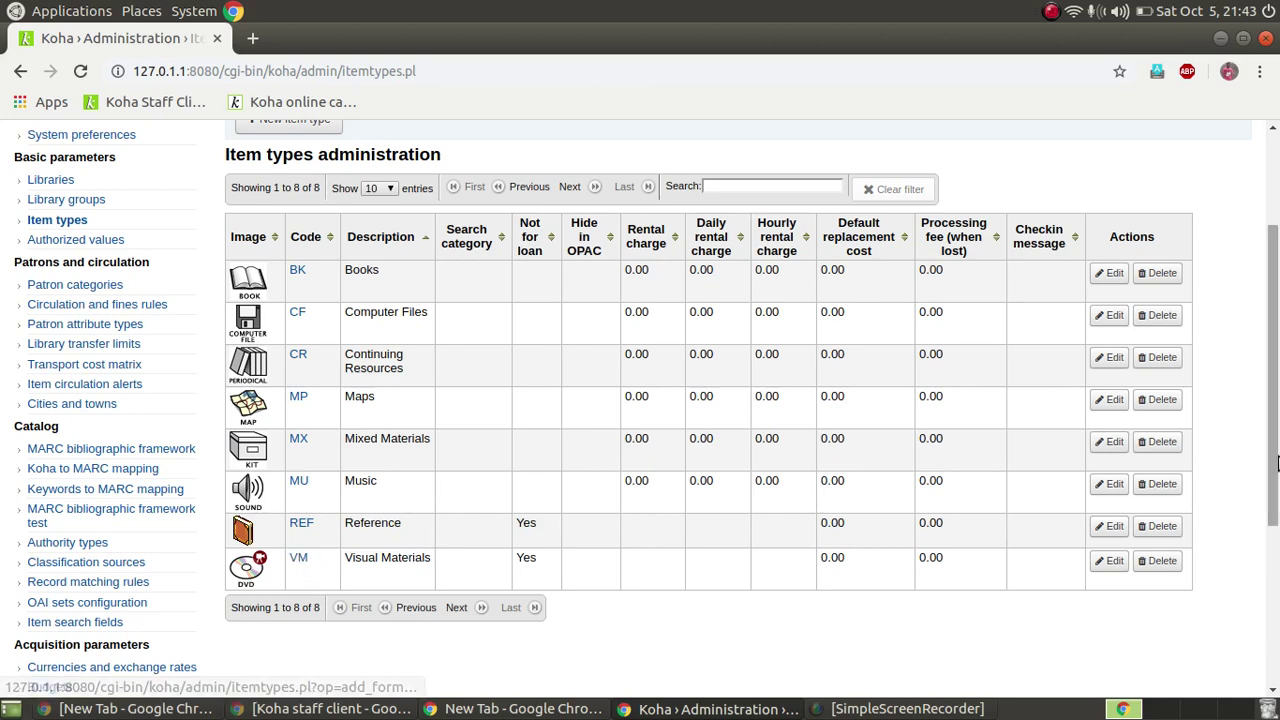
drag(1276, 457, 1276, 385)
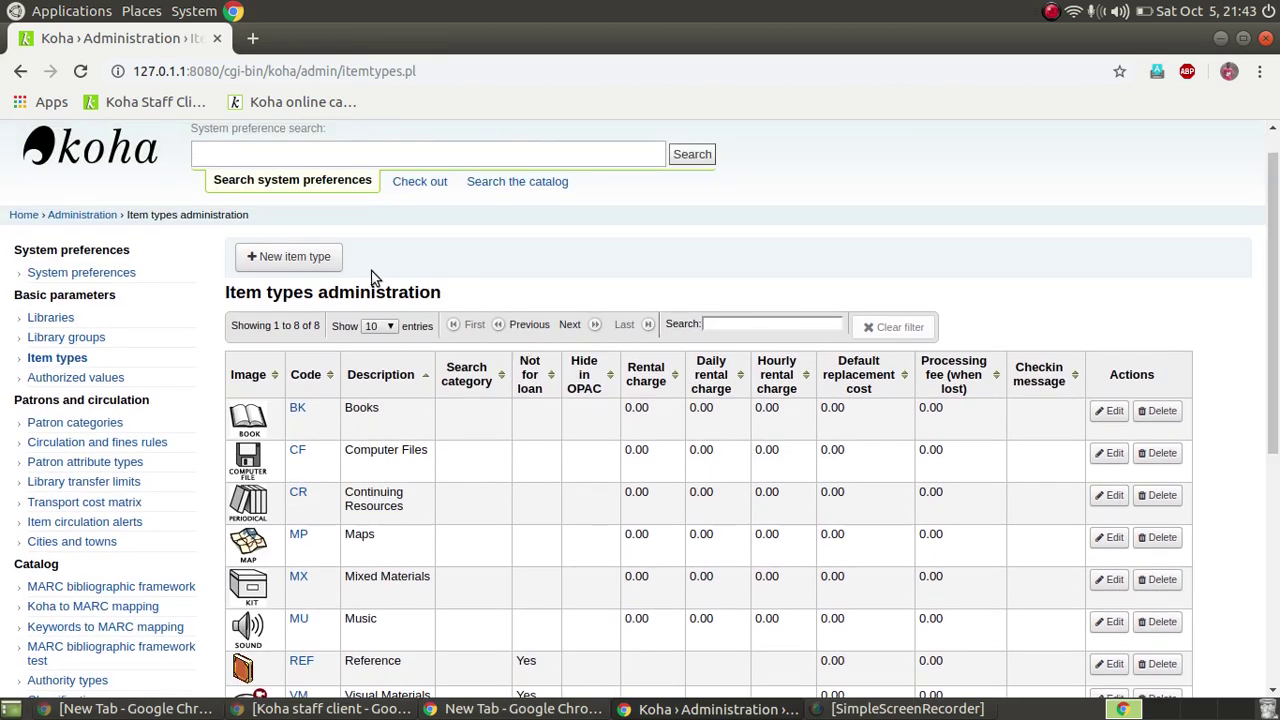
click(333, 263)
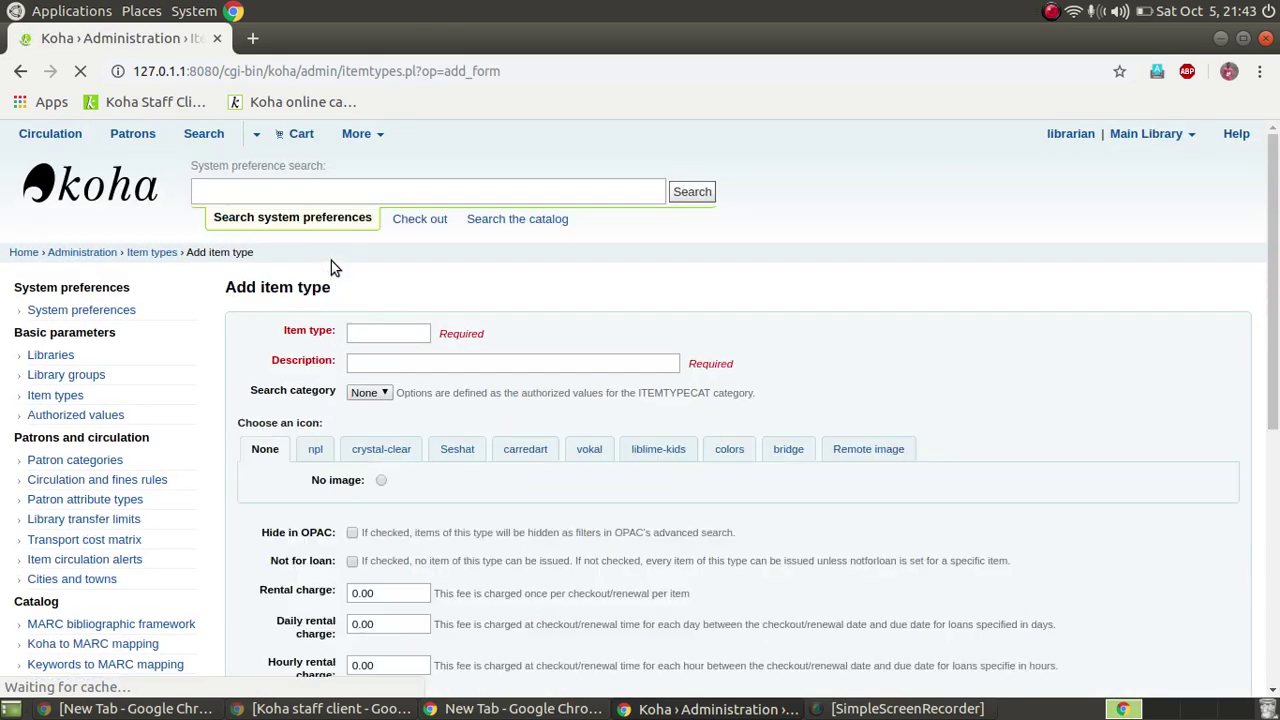
Step: Enter item type code JRL and description 'Journal'
click(372, 333)
text(JOUR)
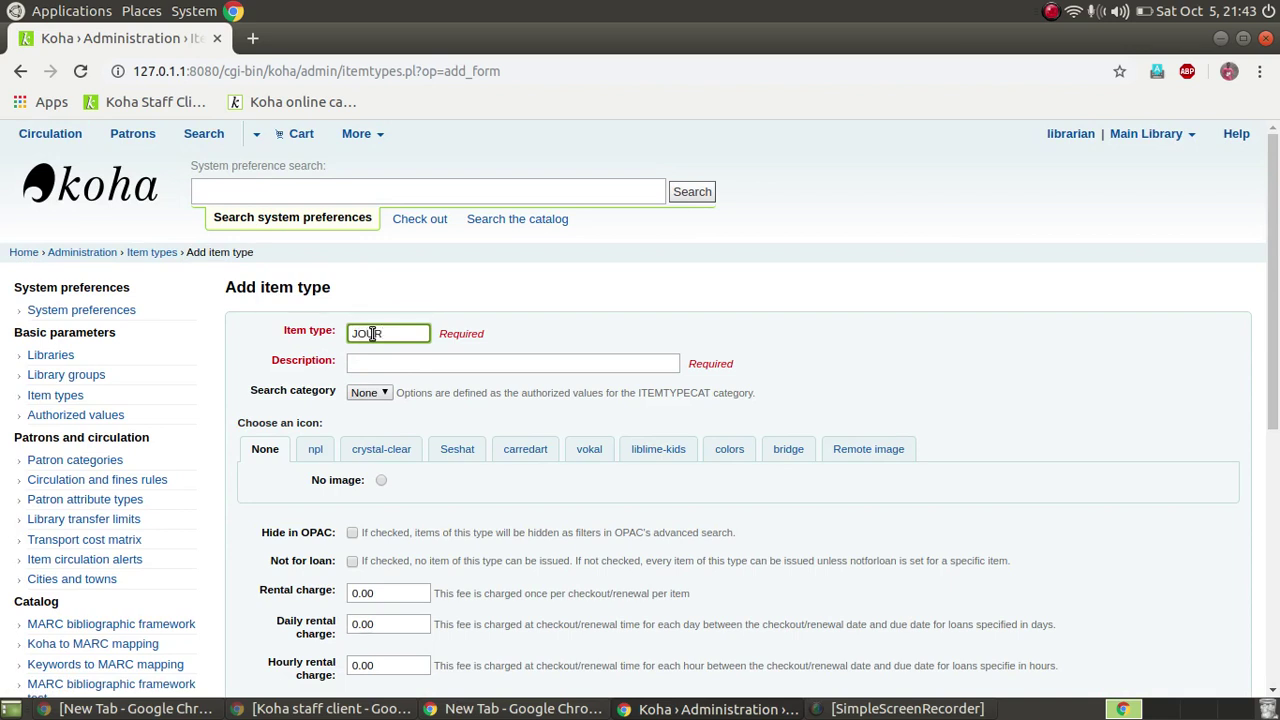
key(BackSpace)
key(BackSpace)
key(BackSpace)
text(RL)
click(370, 357)
text(Journal)
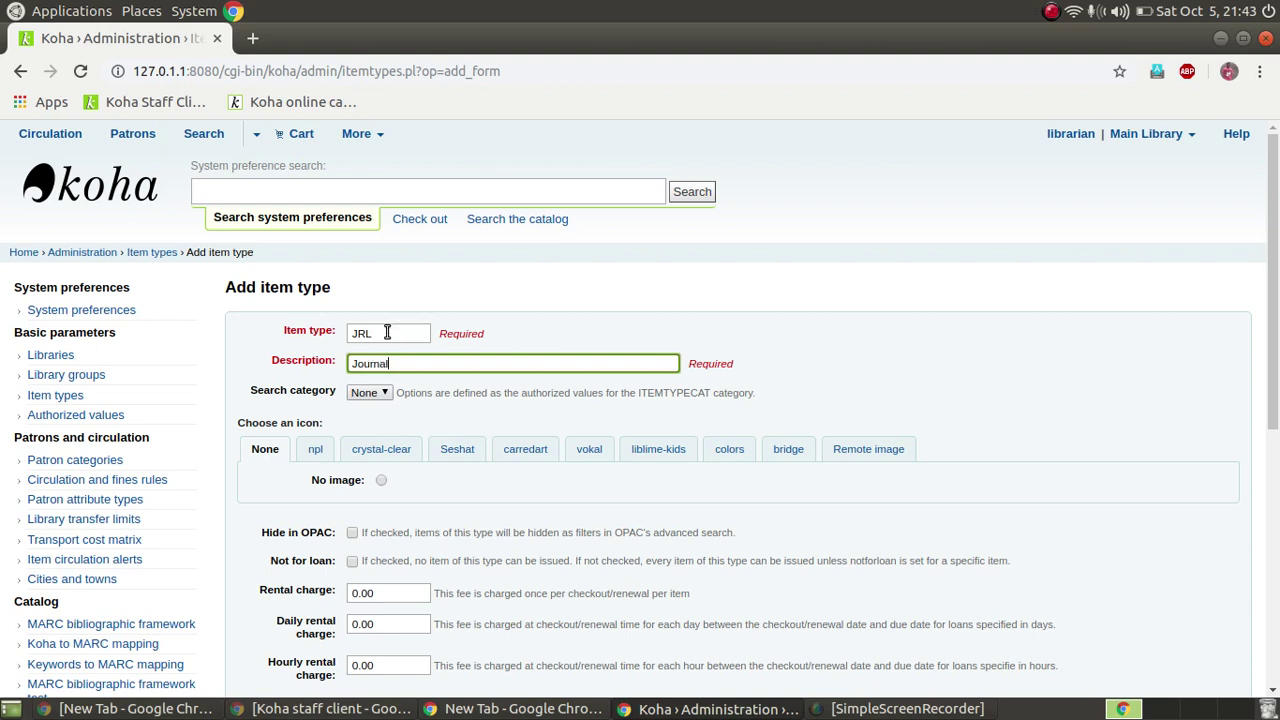
Step: Keep the search category as None and switch on Not for loan
click(385, 393)
click(384, 392)
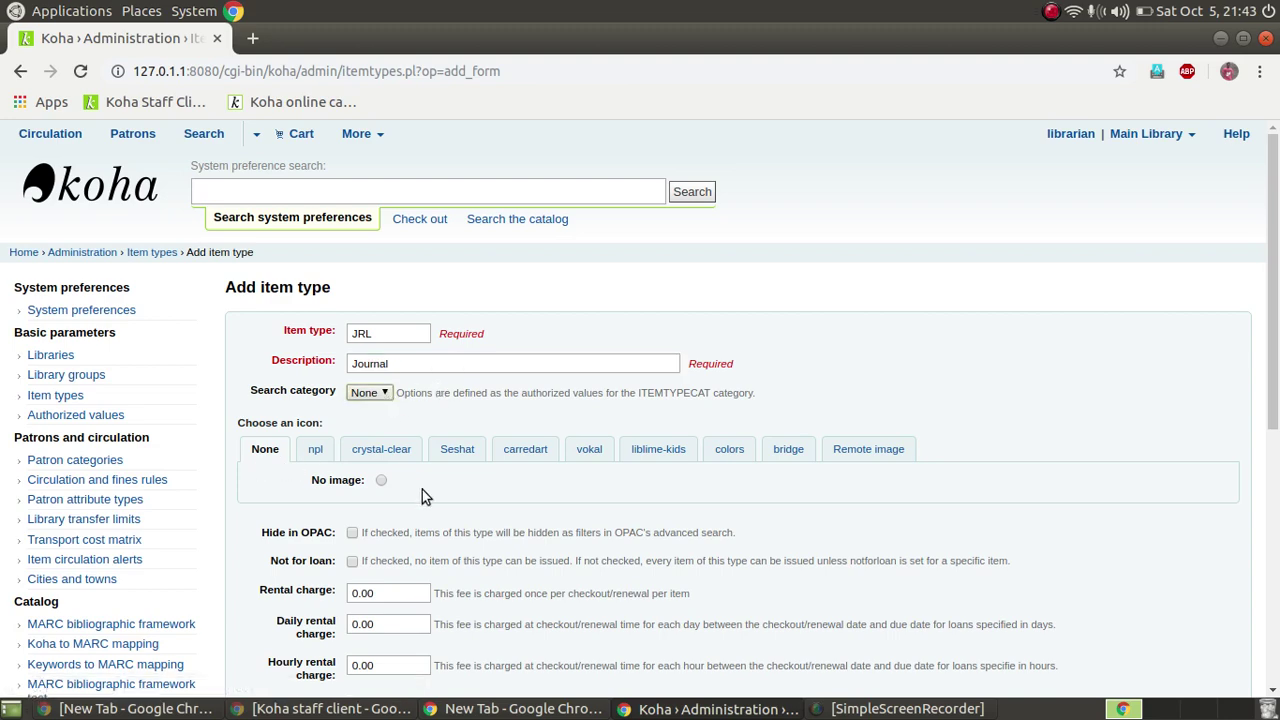
drag(1277, 305, 1276, 392)
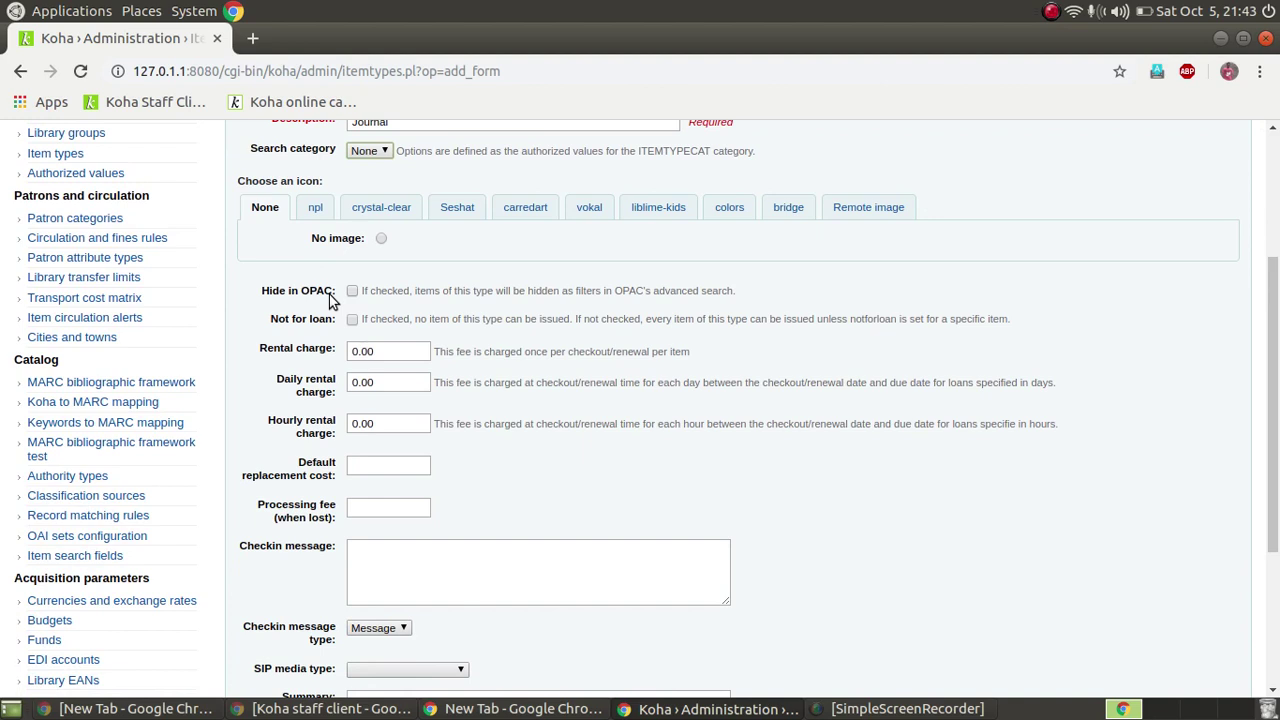
click(351, 291)
Step: Mark the item type not for loan and keep Message as checkin message type
click(352, 320)
click(375, 381)
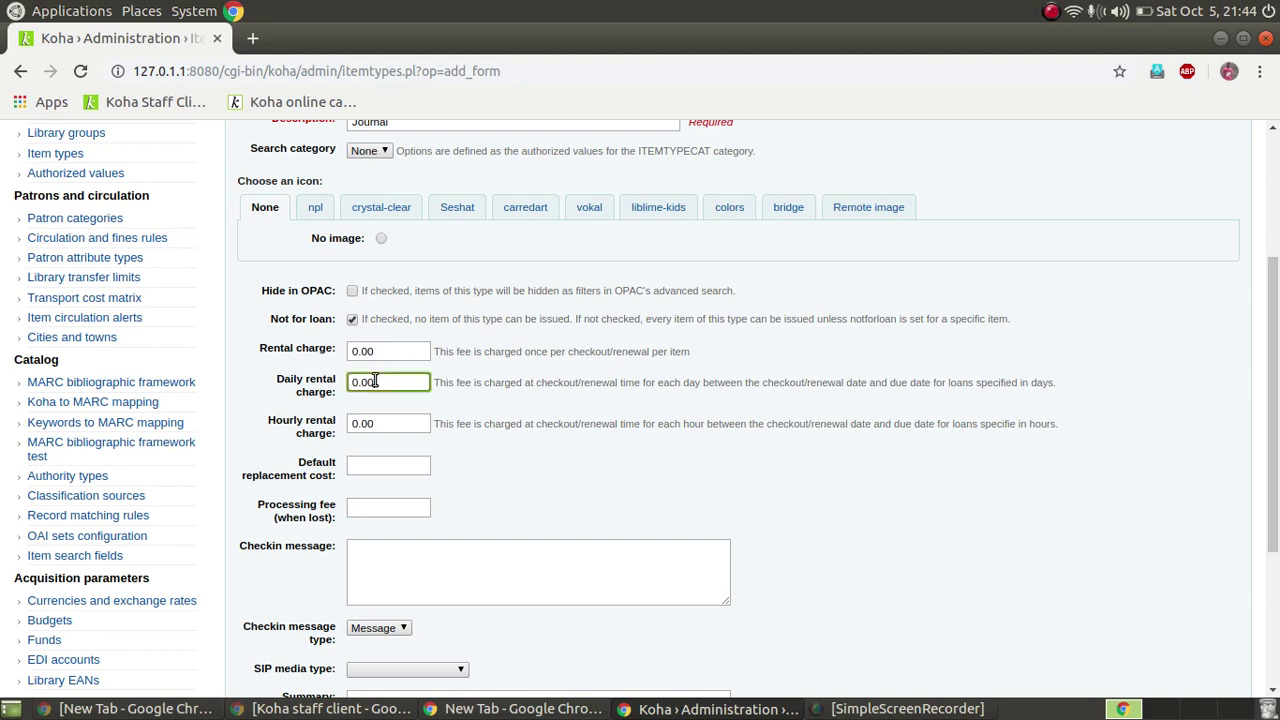
click(381, 465)
click(400, 549)
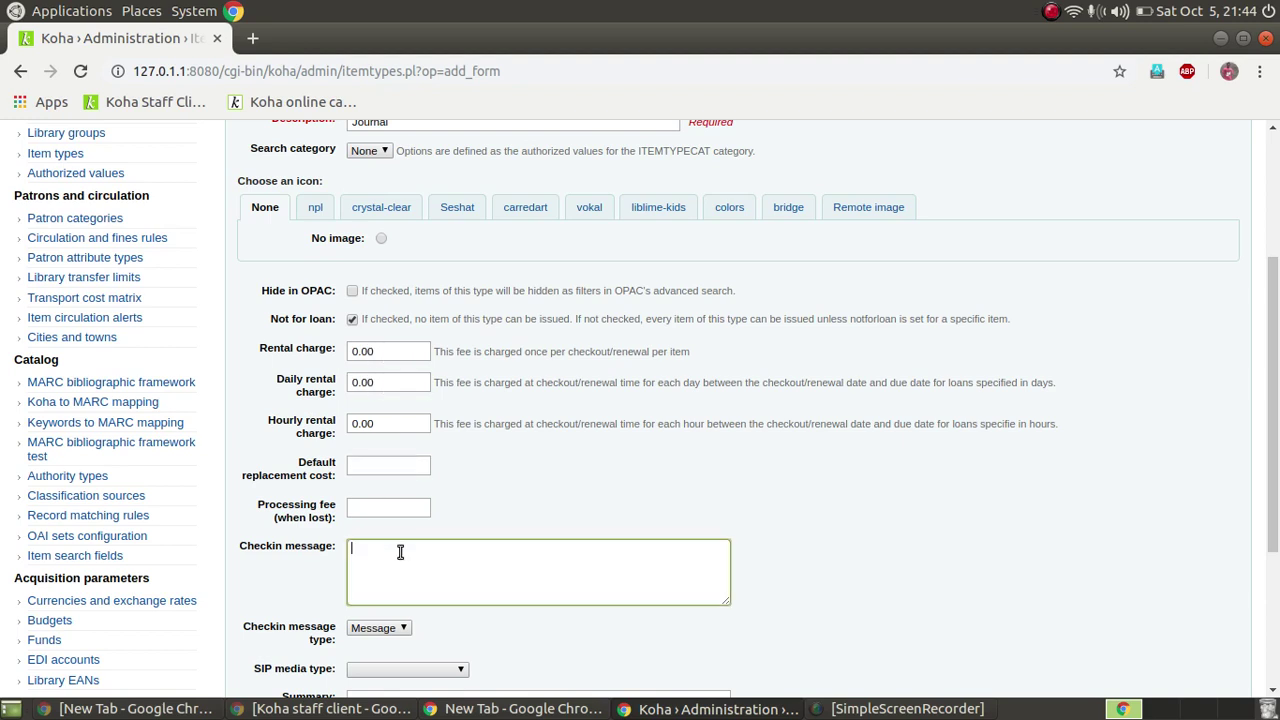
scroll(1276, 330, down, 5)
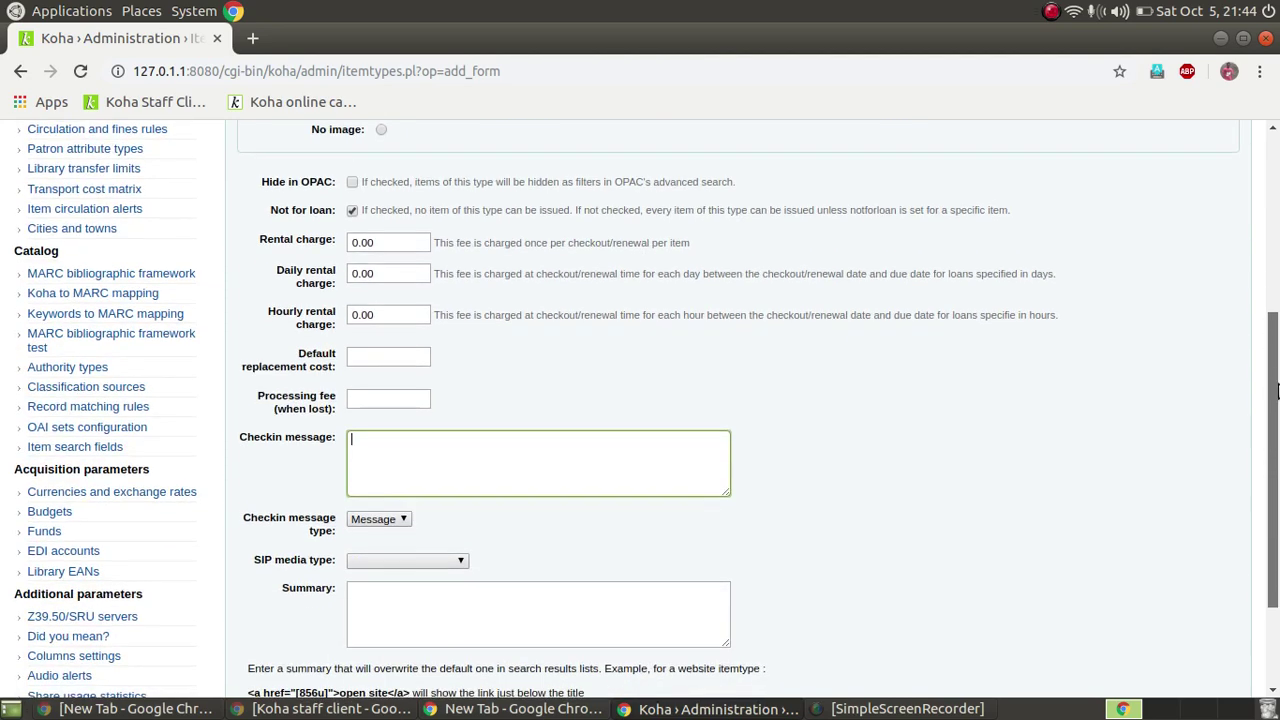
click(362, 392)
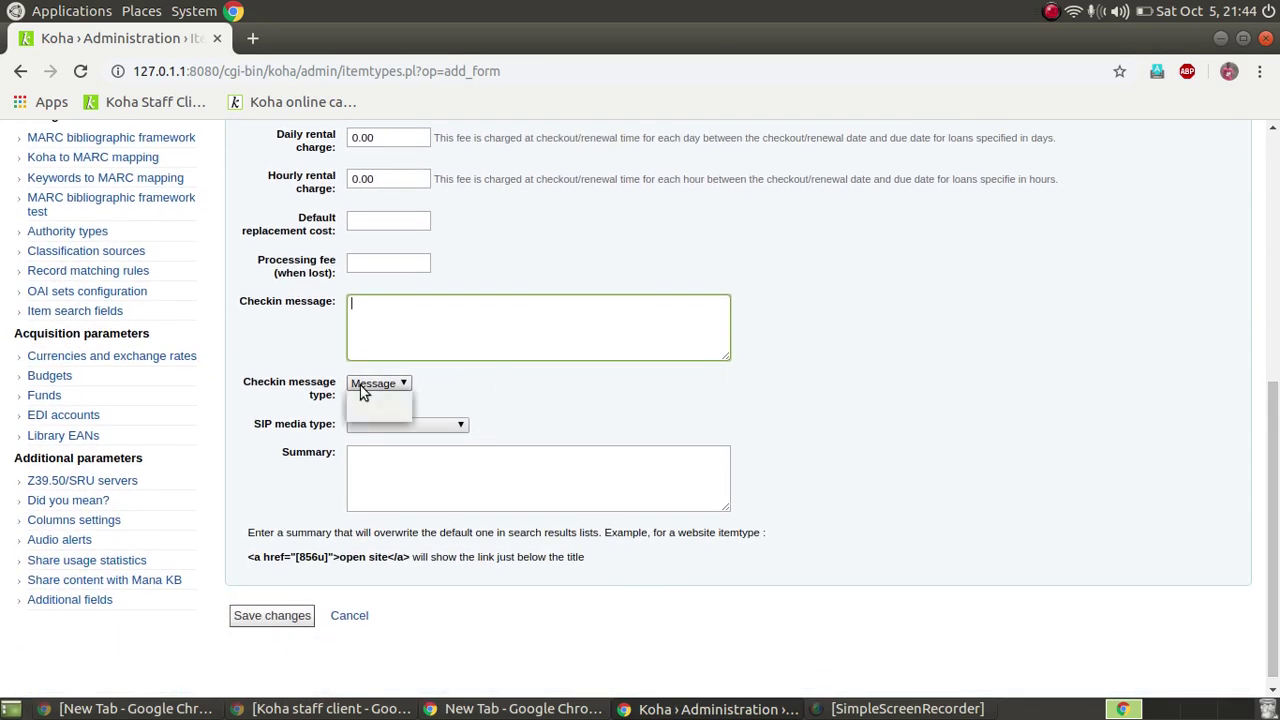
click(362, 392)
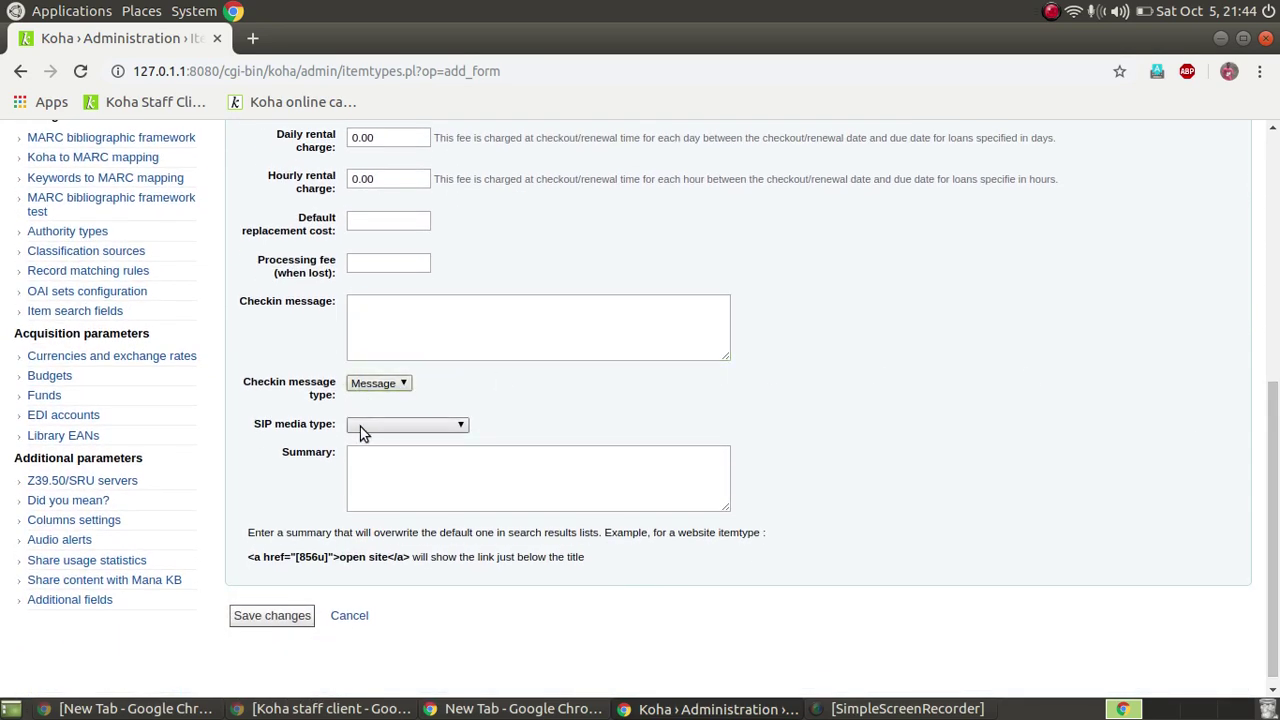
Step: Set SIP media type to Bound journal and save the Journal item type
click(362, 426)
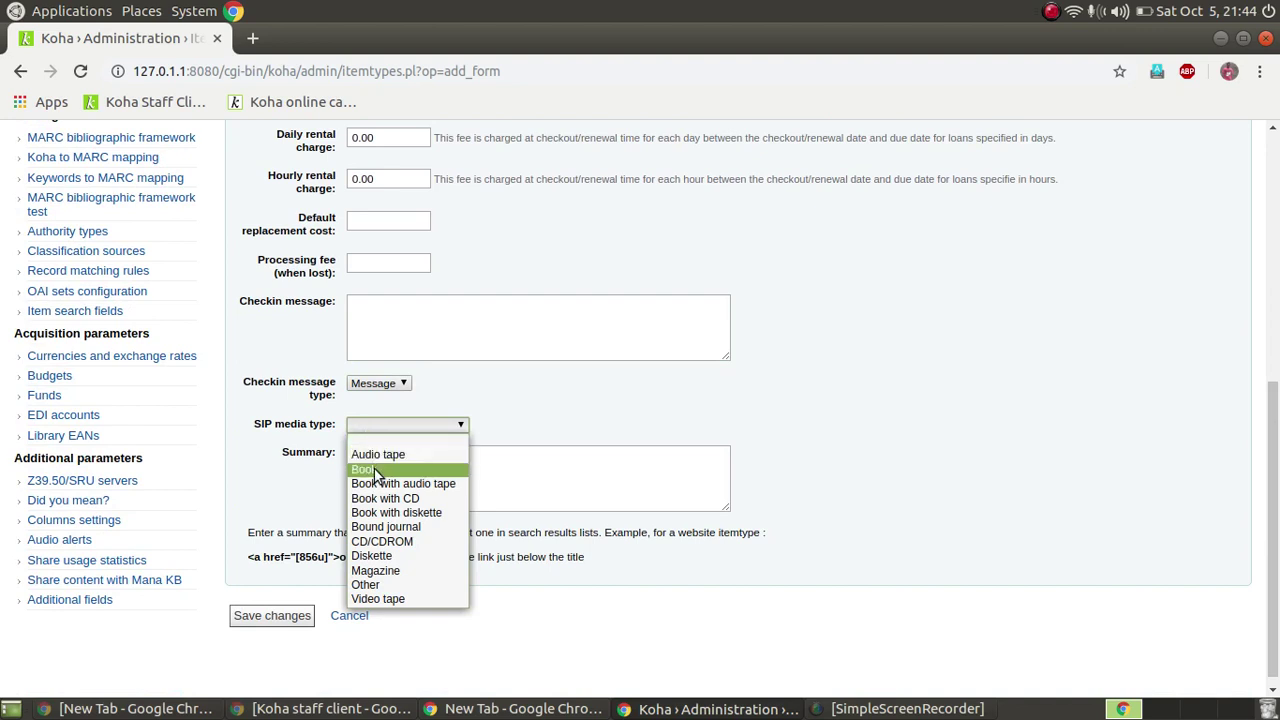
click(378, 528)
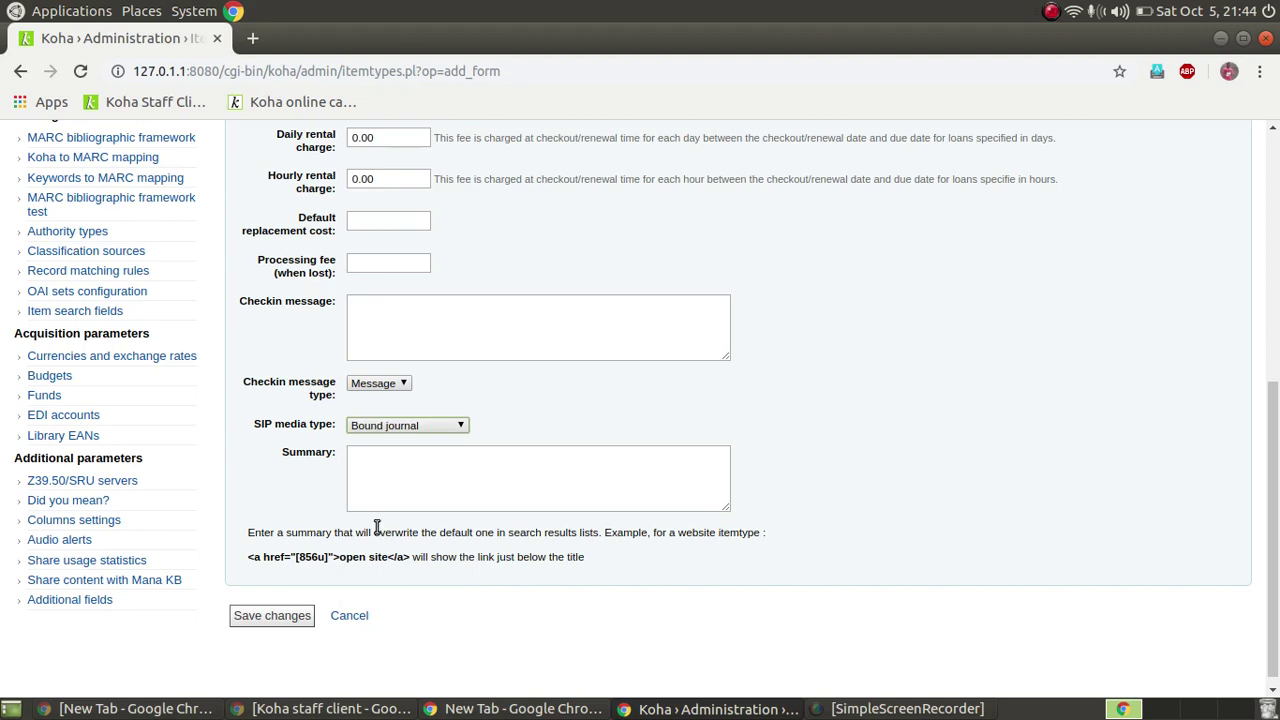
click(419, 425)
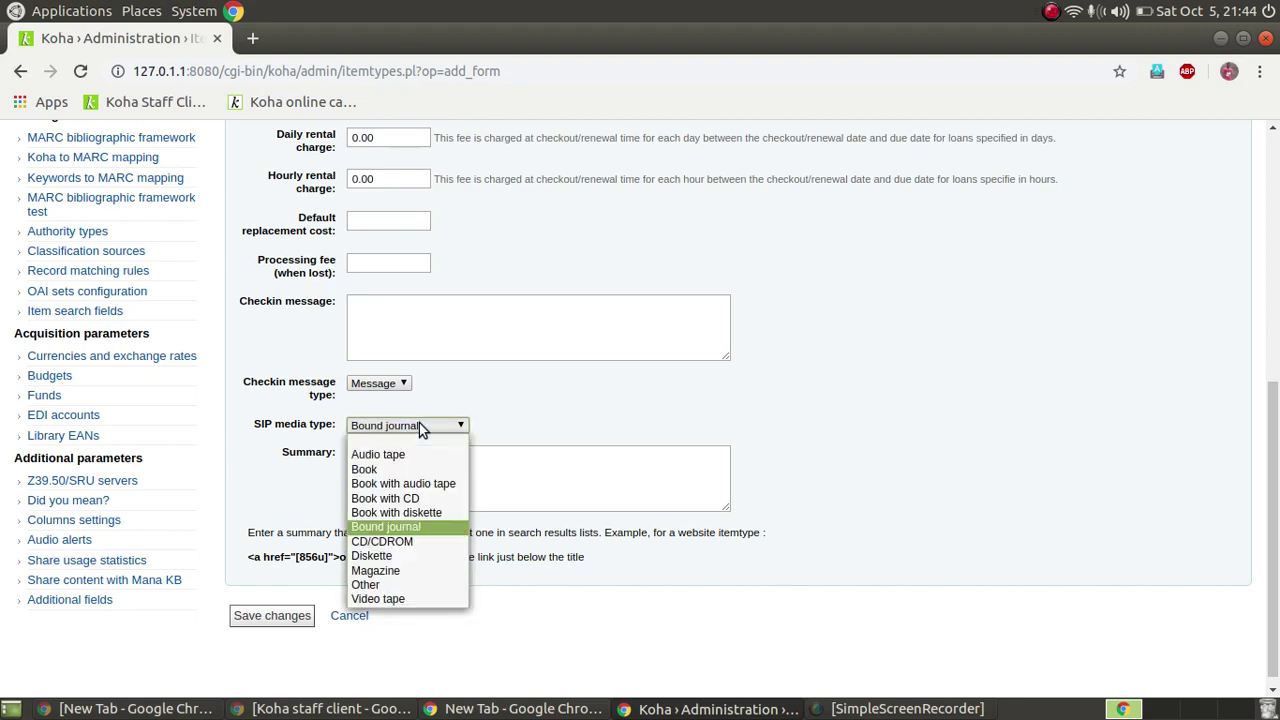
click(405, 526)
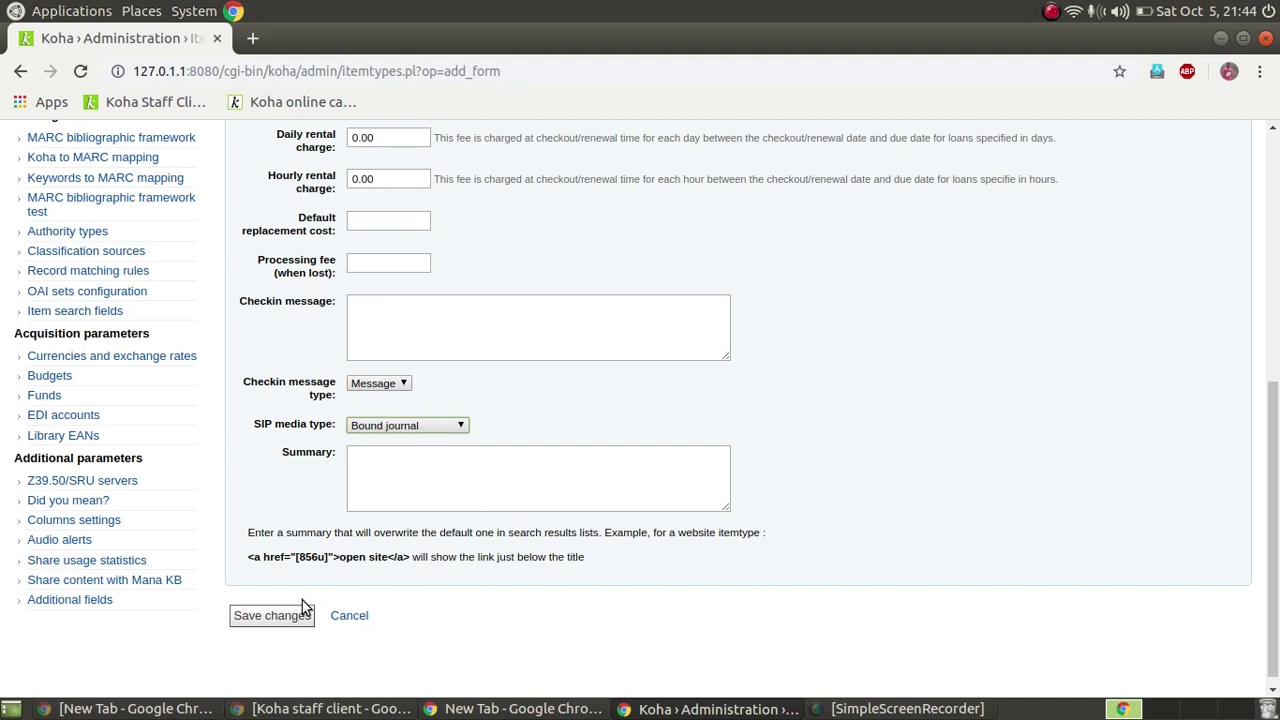
click(271, 615)
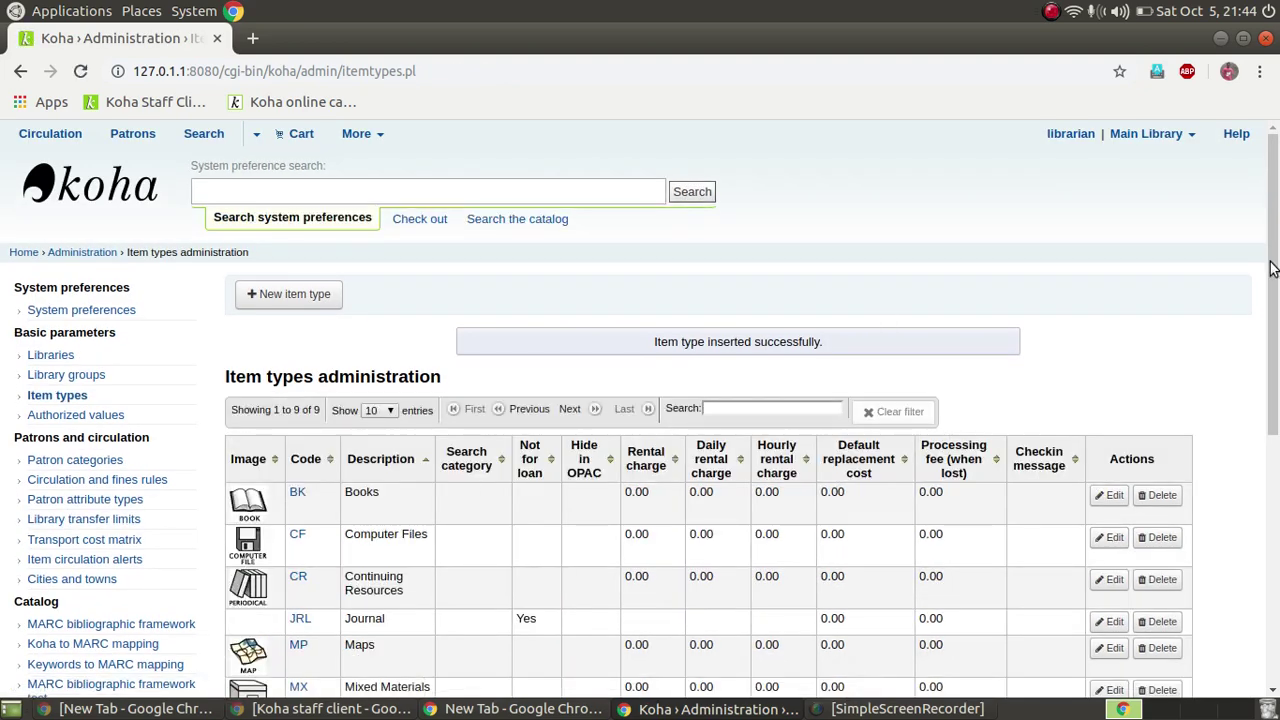
Step: Edit the JRL Journal row in the Item types table
drag(1272, 268, 1276, 388)
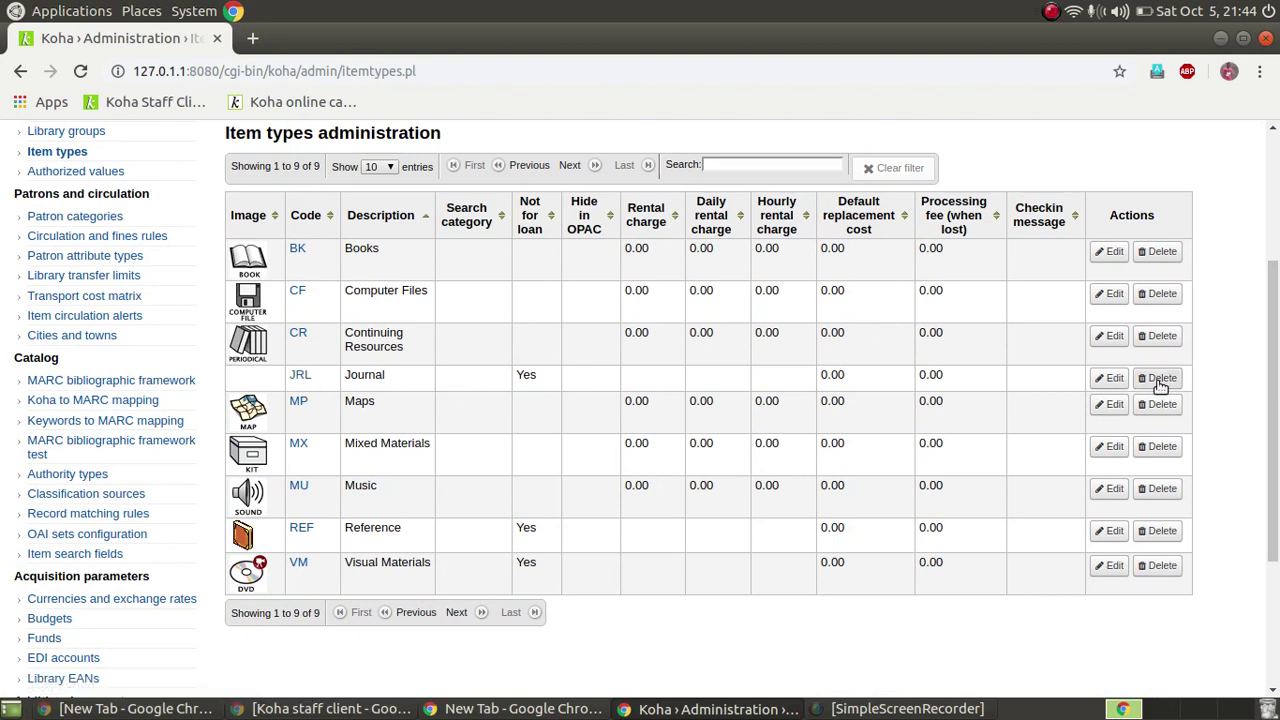
click(1113, 378)
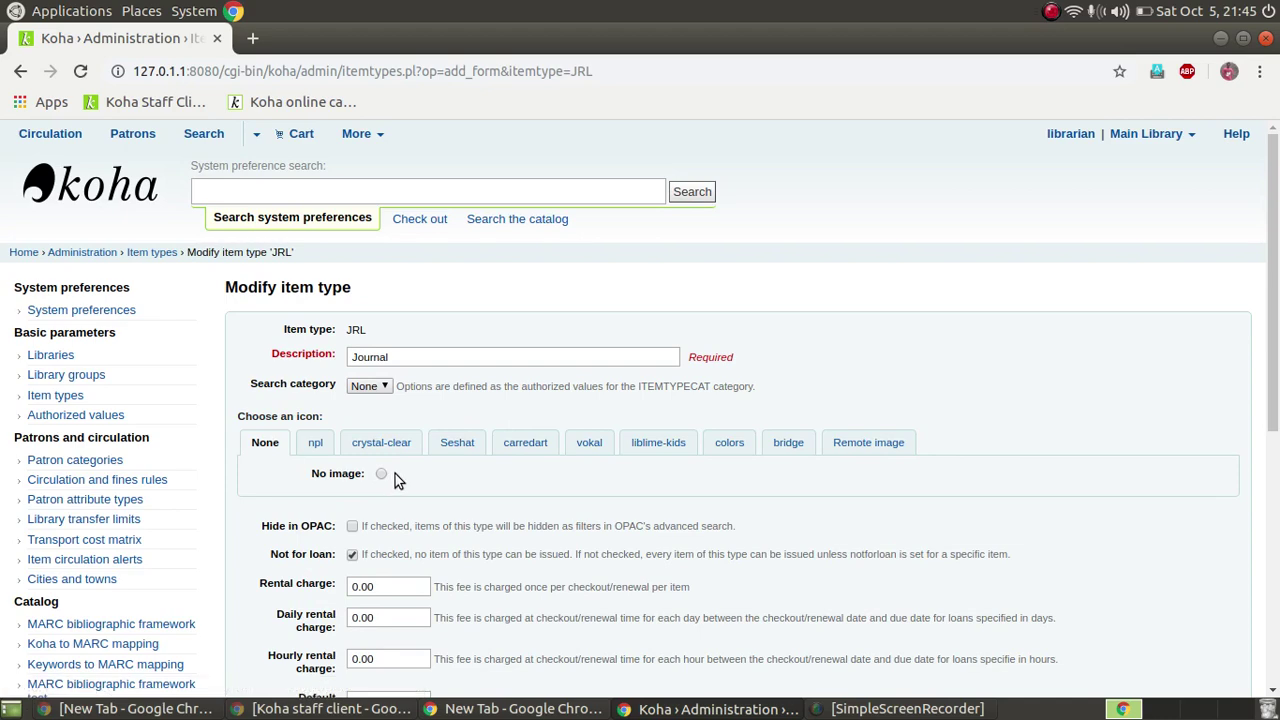
Step: Browse the npl icon set and pick its document icon
click(318, 444)
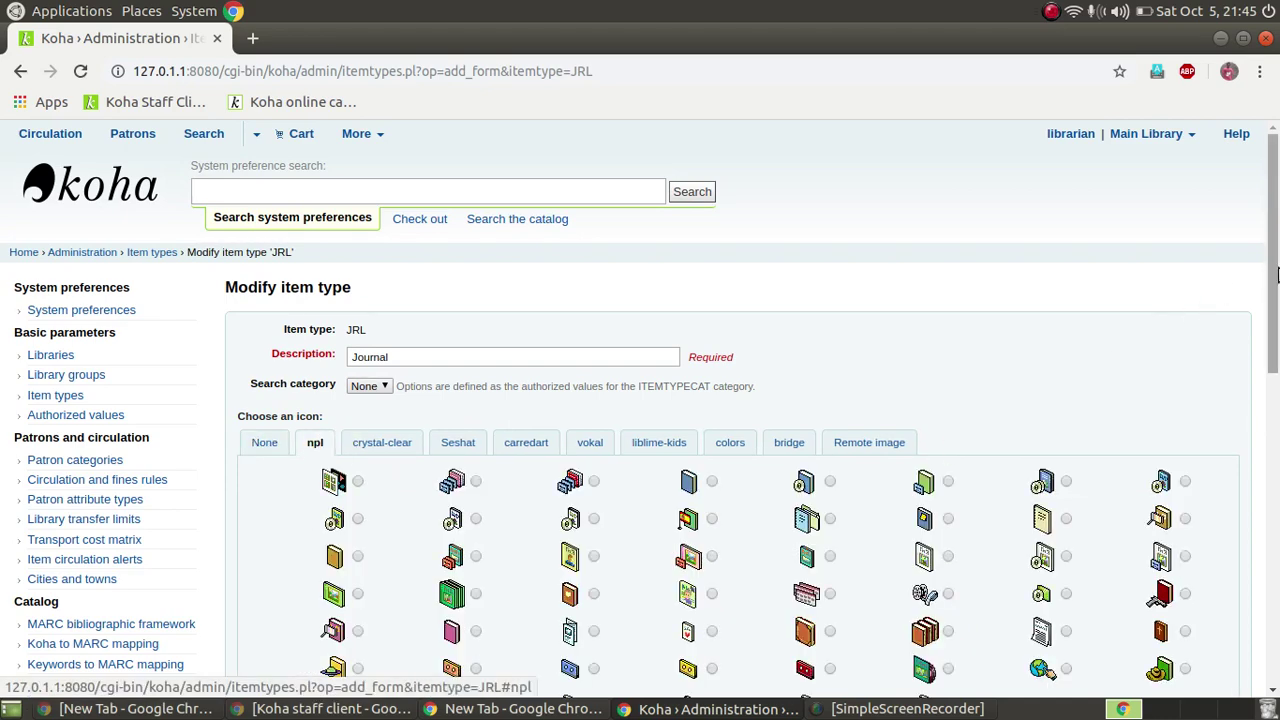
drag(1268, 279, 1275, 338)
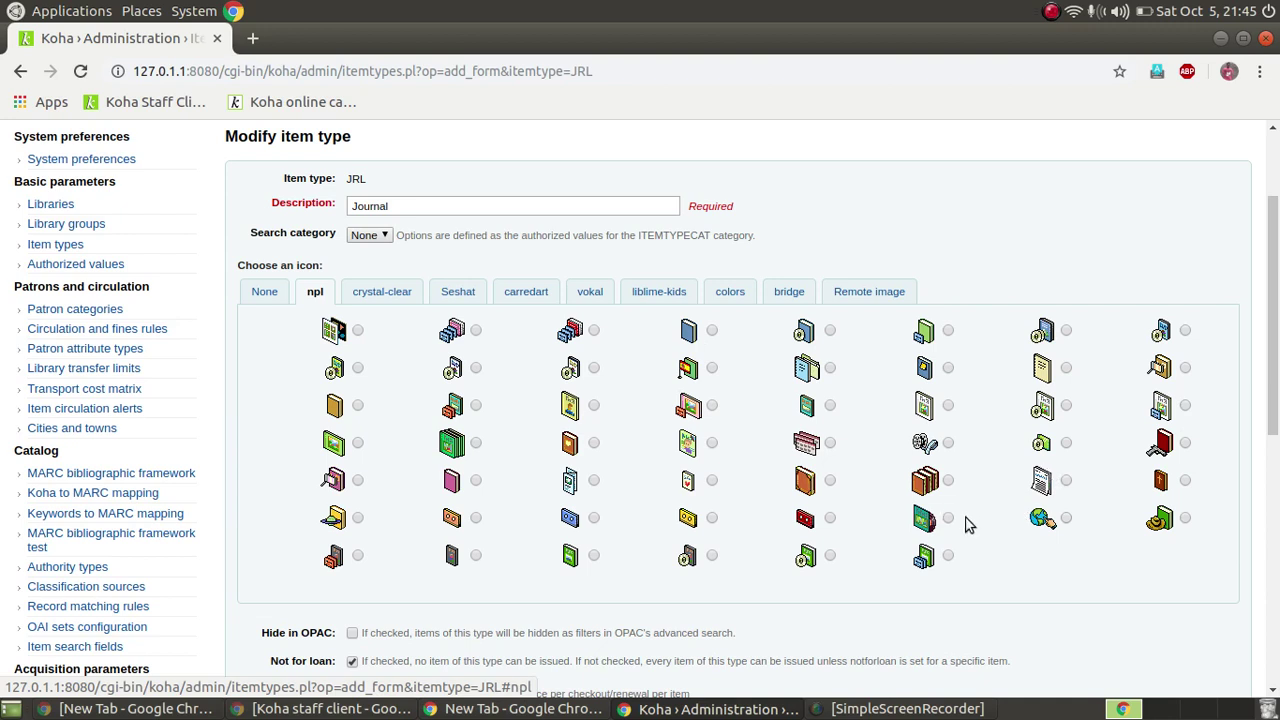
click(1066, 481)
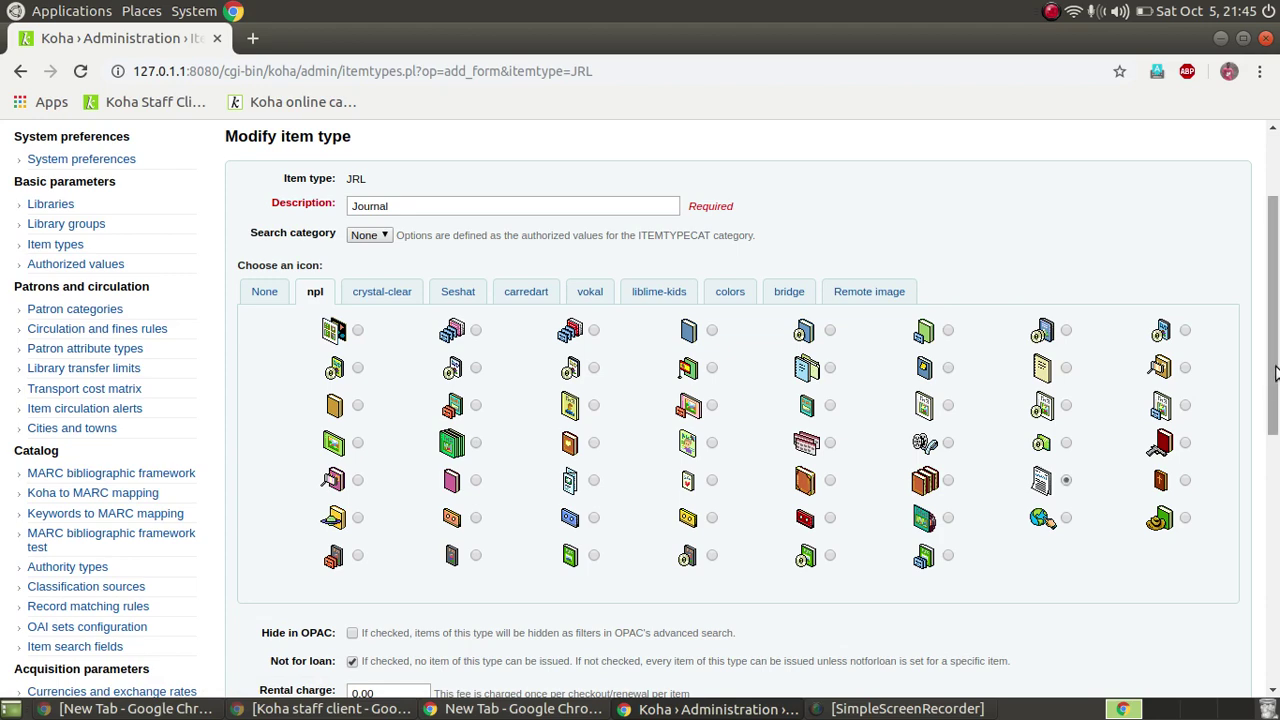
drag(1276, 377, 1275, 425)
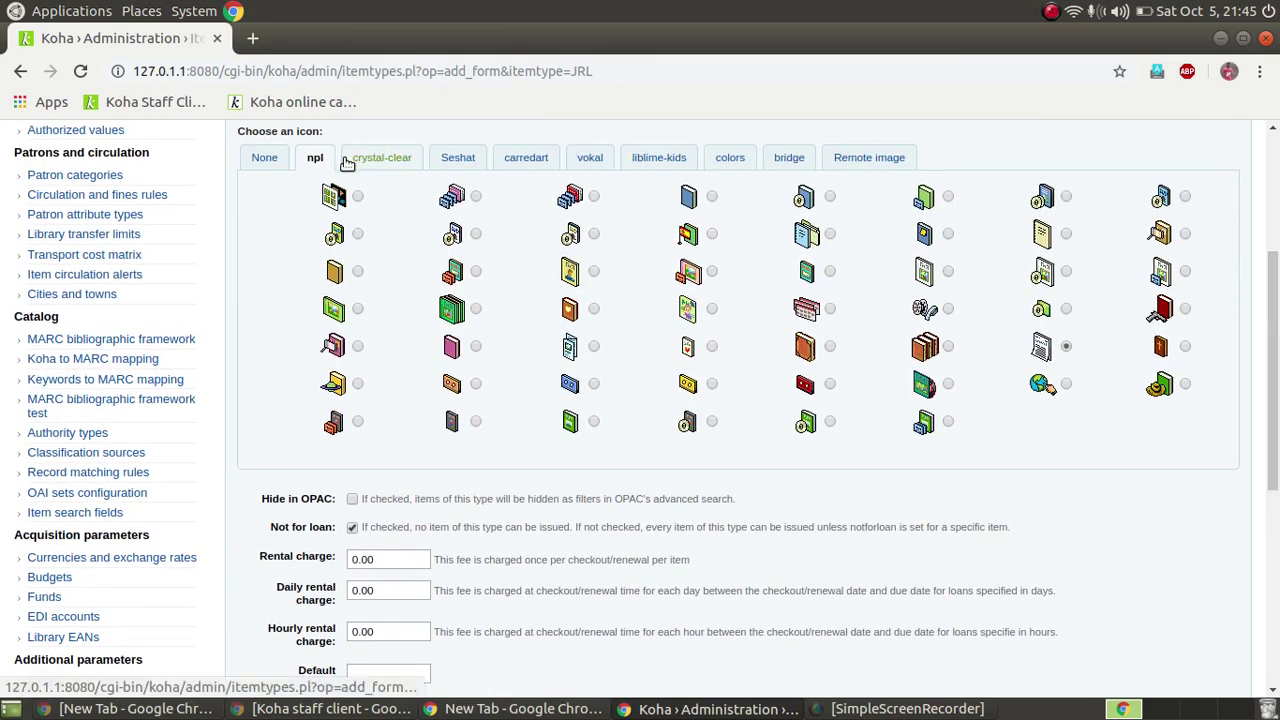
Step: Compare the bridge and npl icon sets, then select the bridge JOURNAL icon
click(788, 158)
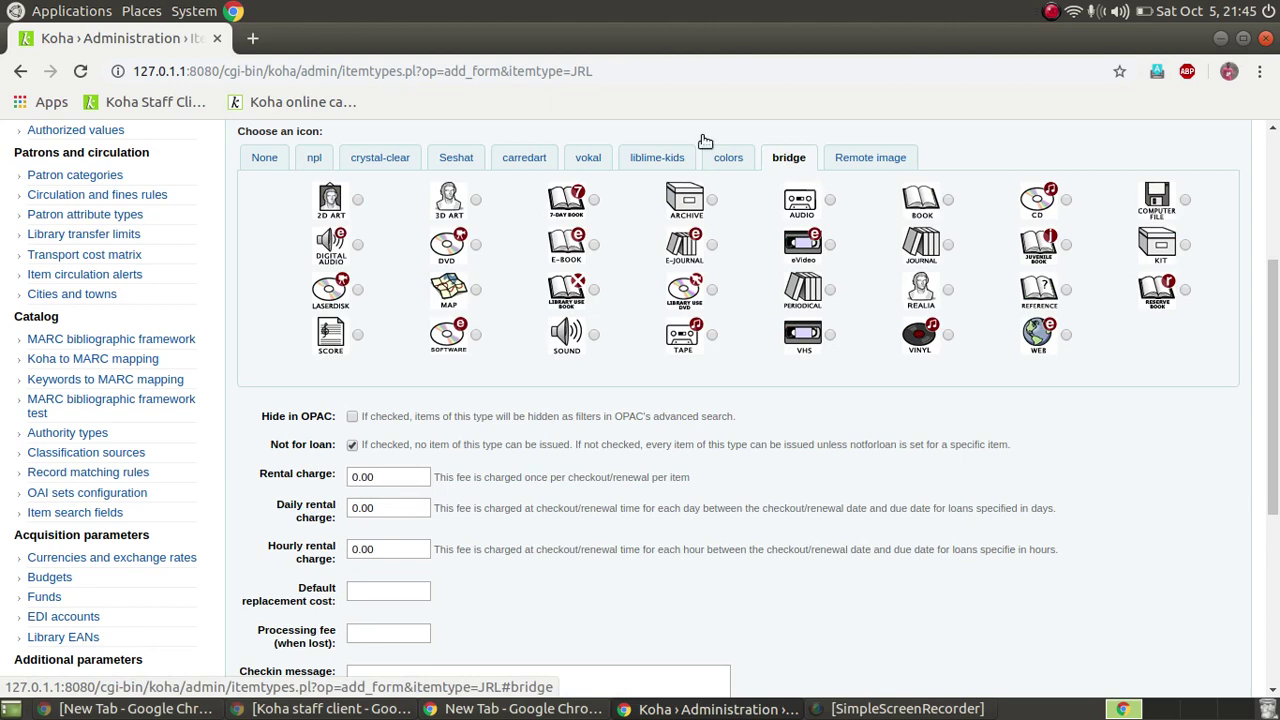
click(314, 160)
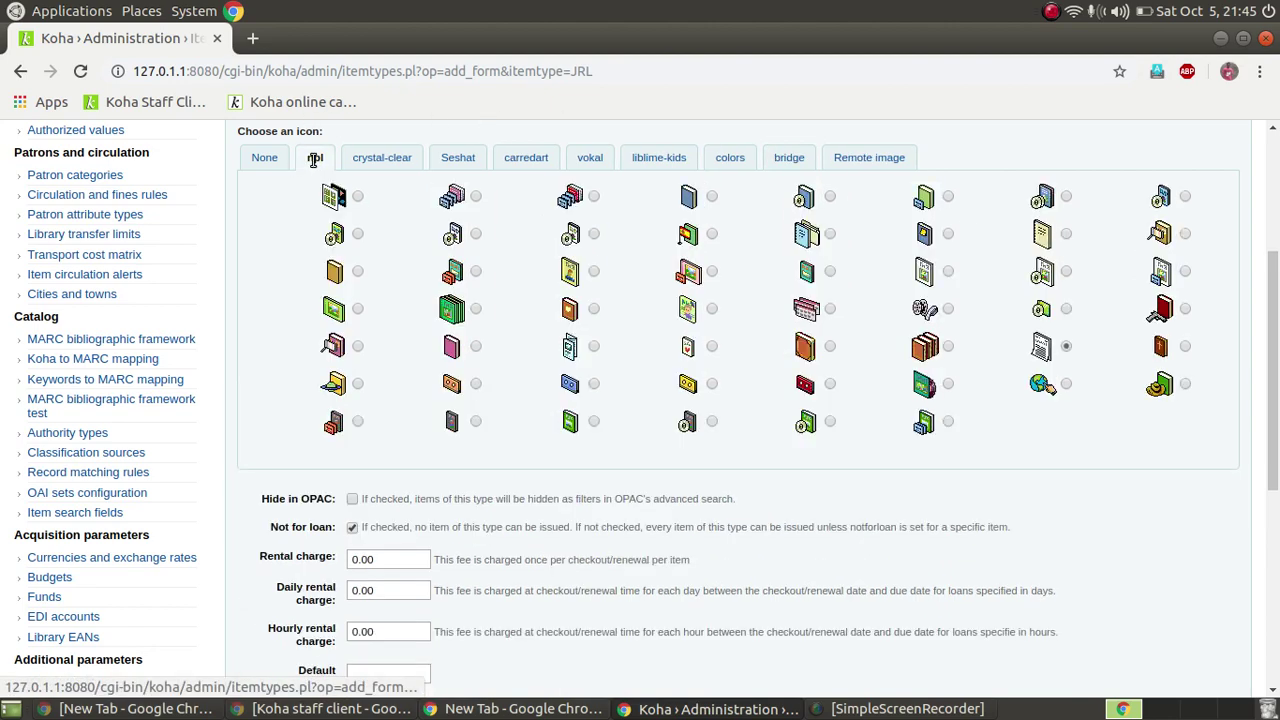
click(795, 162)
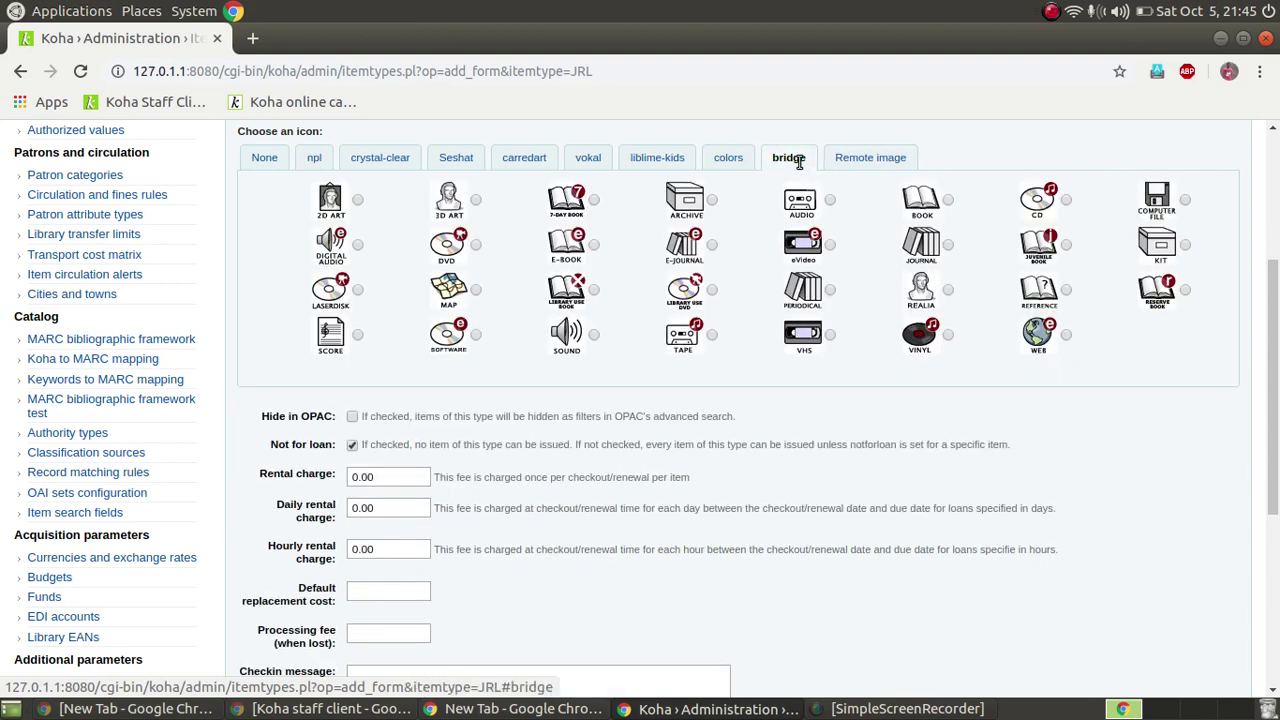
click(314, 160)
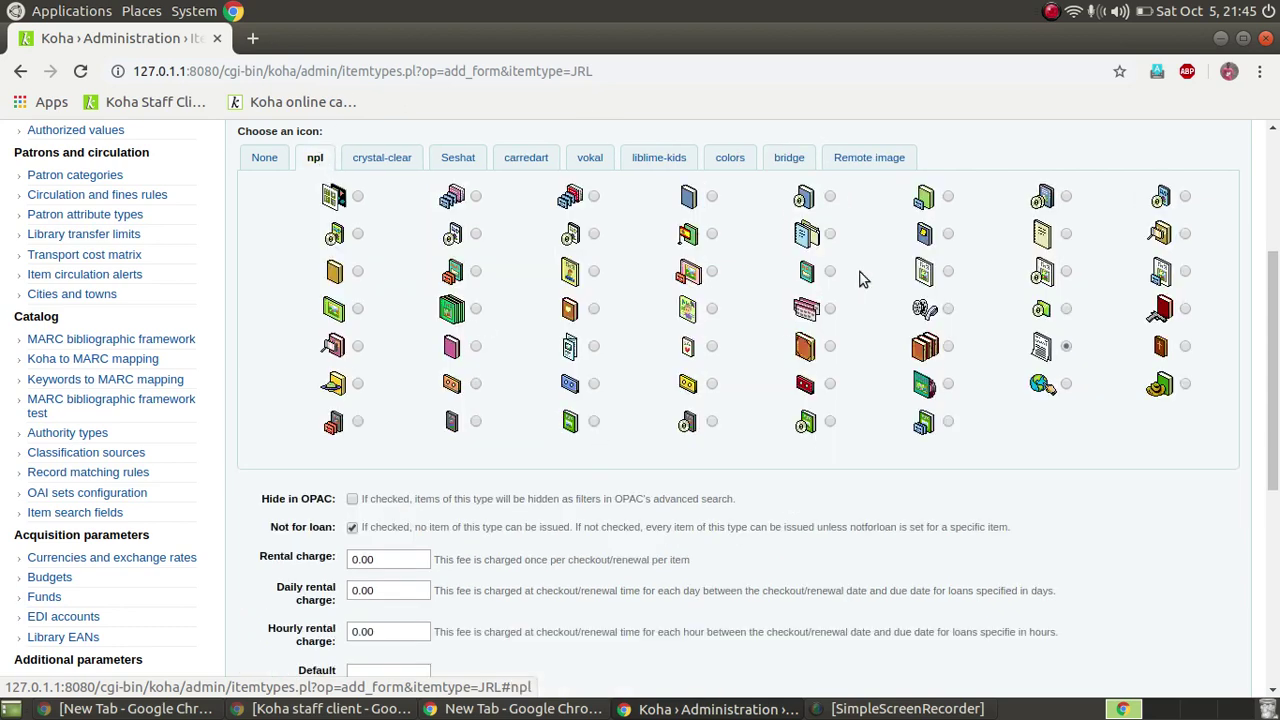
click(781, 163)
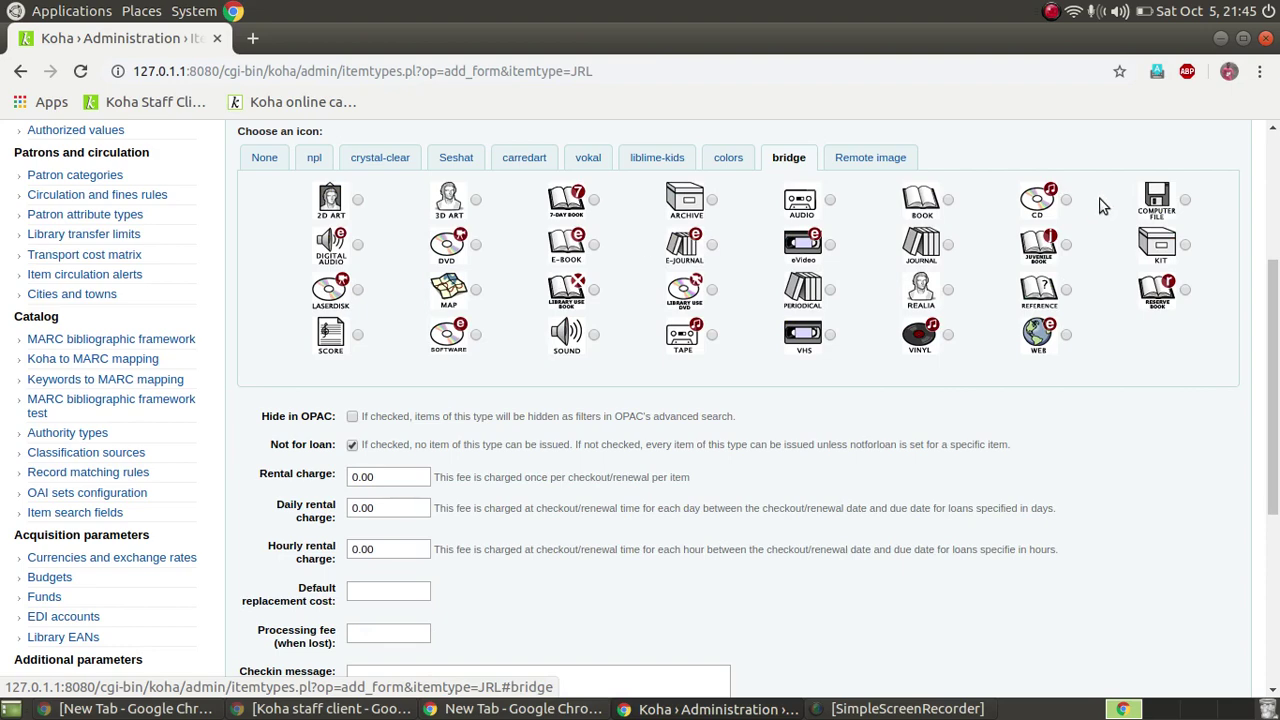
click(948, 245)
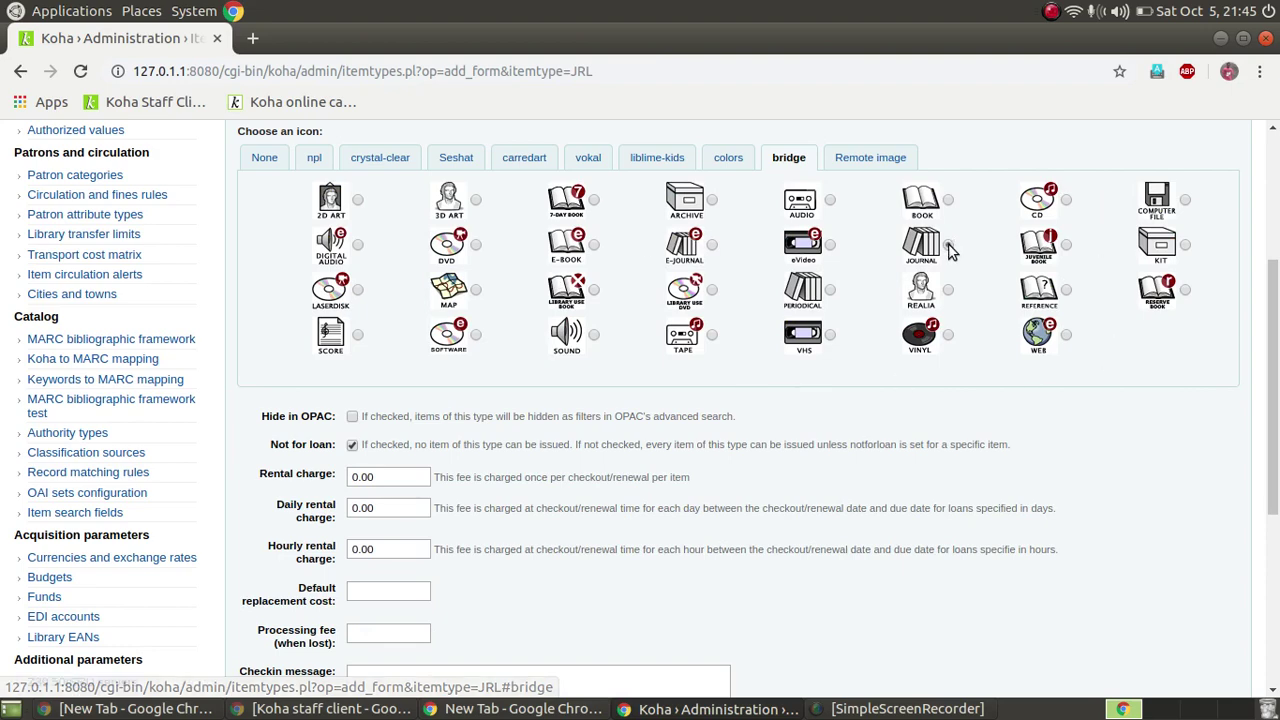
drag(1276, 346, 1258, 516)
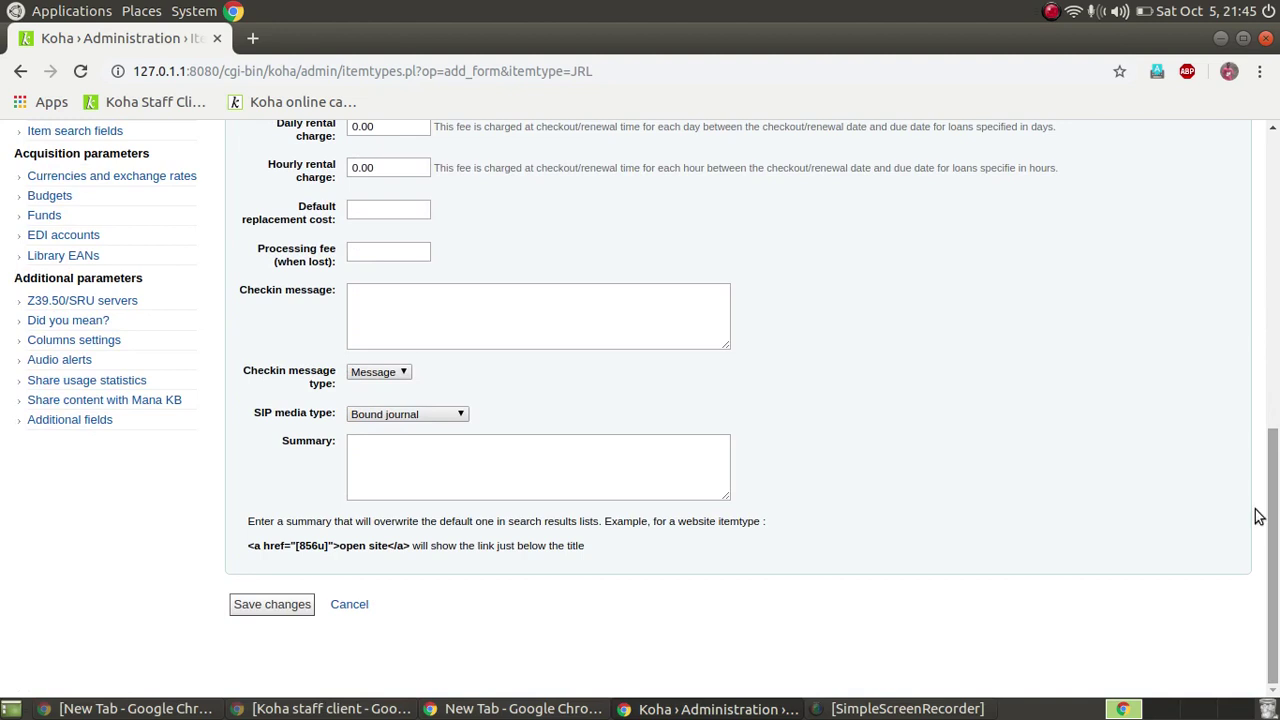
Step: Save the JRL changes and check its row shows the JOURNAL icon and Not for loan Yes
click(276, 607)
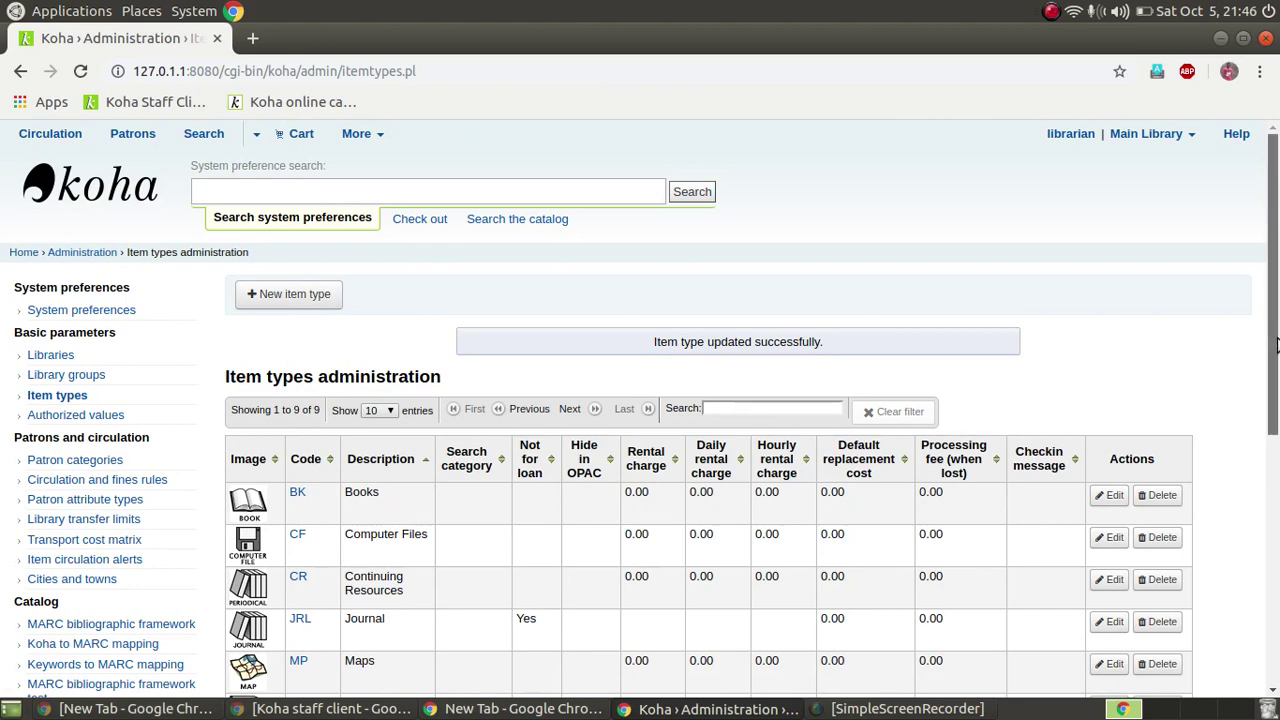
drag(1268, 389, 1276, 458)
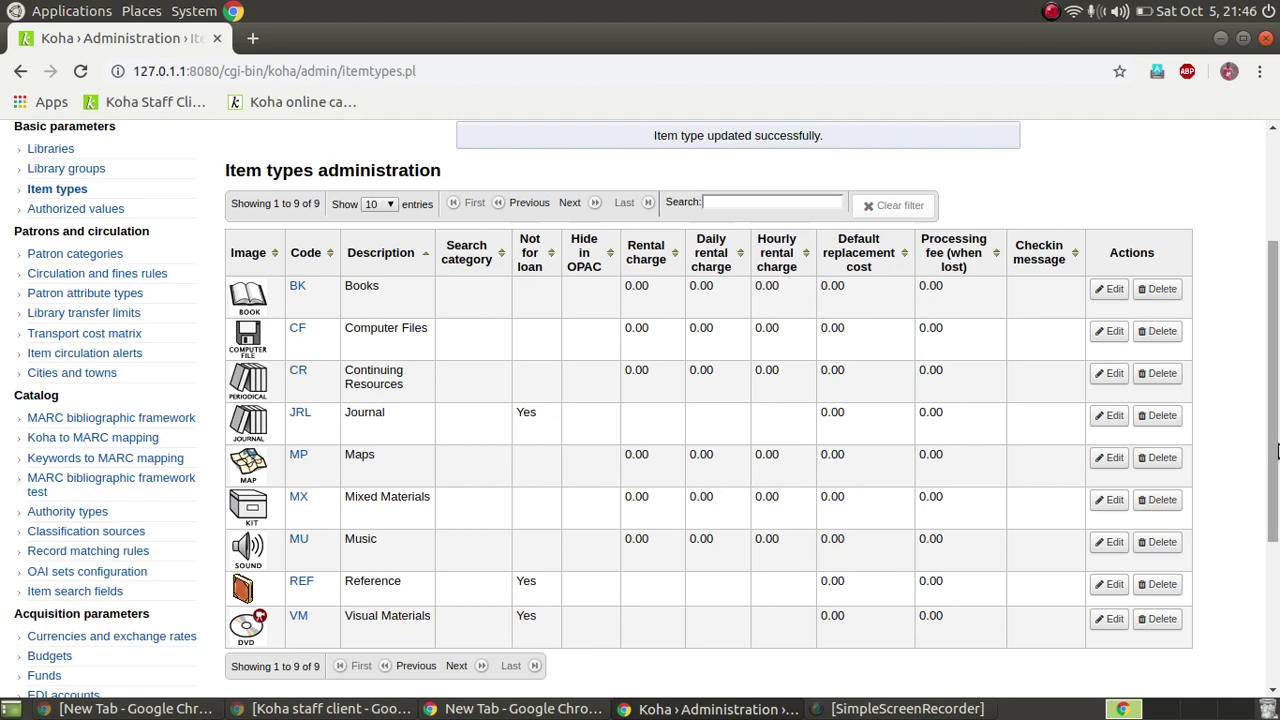
drag(1276, 452, 810, 290)
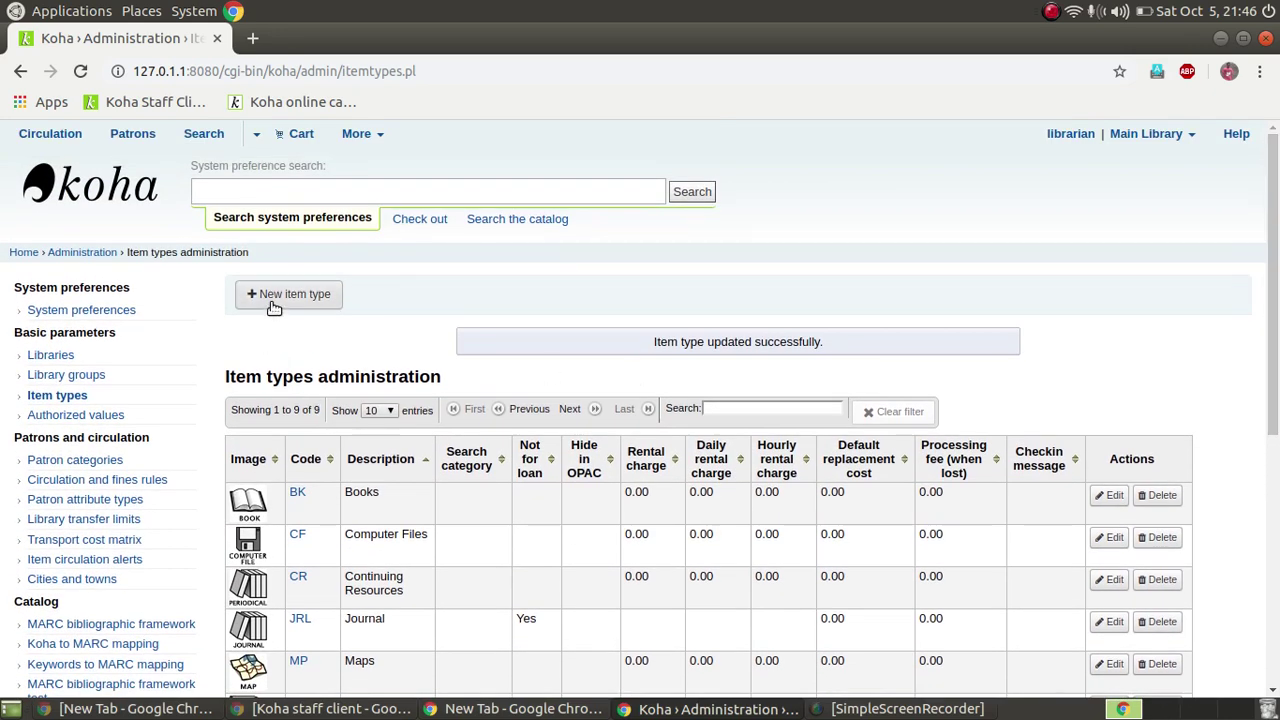